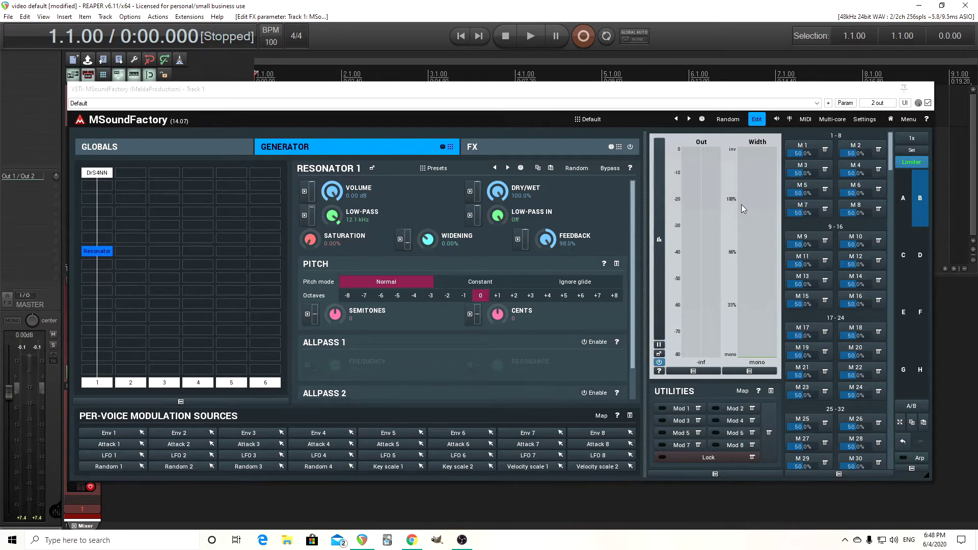
Step: Examine the settings of the drum synthesizer and the resonator in the generator chain
{"action": "left_click", "coordinate": [104, 174]}
{"action": "scroll", "coordinate": [637, 280], "scroll_direction": "down", "scroll_amount": 2}
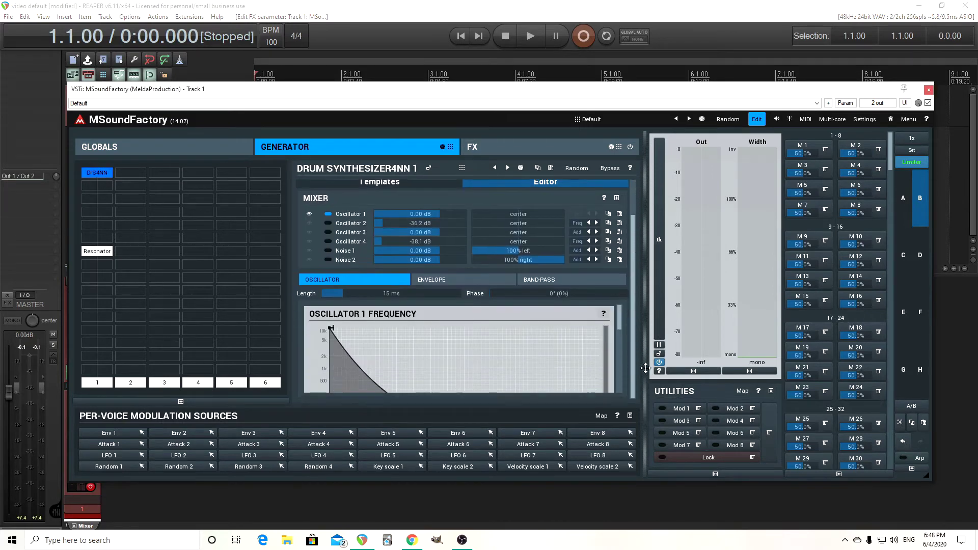
{"action": "mouse_move", "coordinate": [619, 322]}
{"action": "left_mouse_down"}
{"action": "mouse_move", "coordinate": [620, 363]}
{"action": "mouse_move", "coordinate": [620, 320]}
{"action": "left_mouse_up"}
{"action": "left_click", "coordinate": [109, 256]}
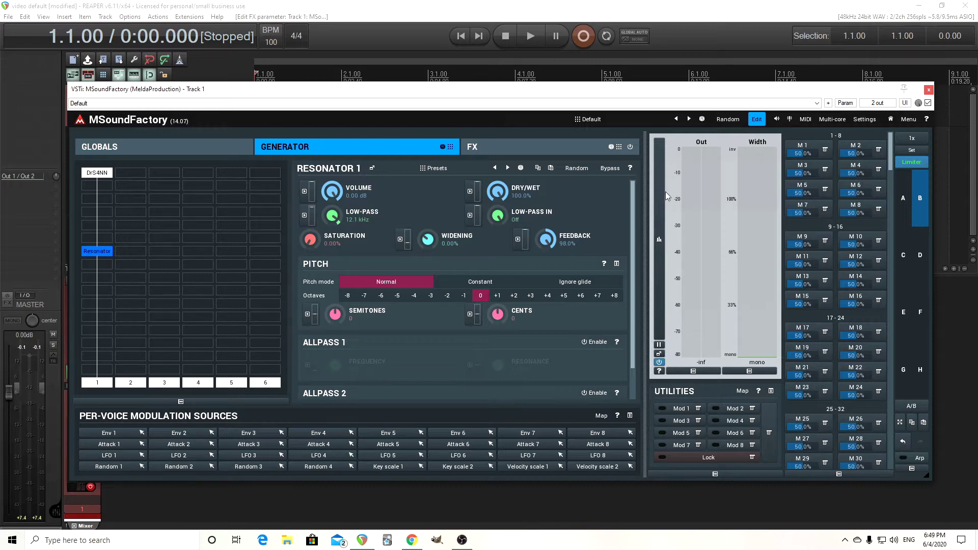
{"action": "left_click", "coordinate": [100, 175]}
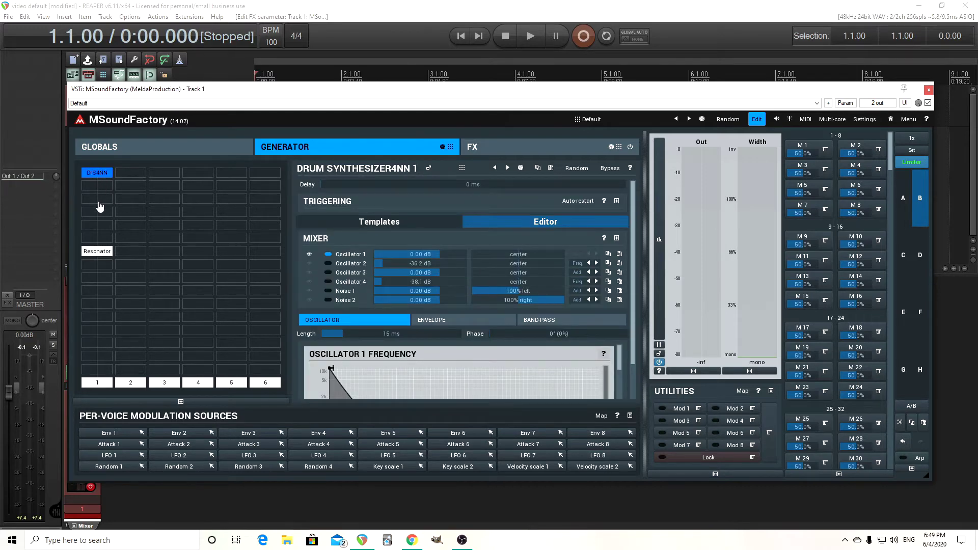
Step: Add a Filter module between the drum synthesizer and the resonator, with its amp disabled and resonance at about 35%
{"action": "double_click", "coordinate": [100, 206]}
{"action": "left_click", "coordinate": [209, 307]}
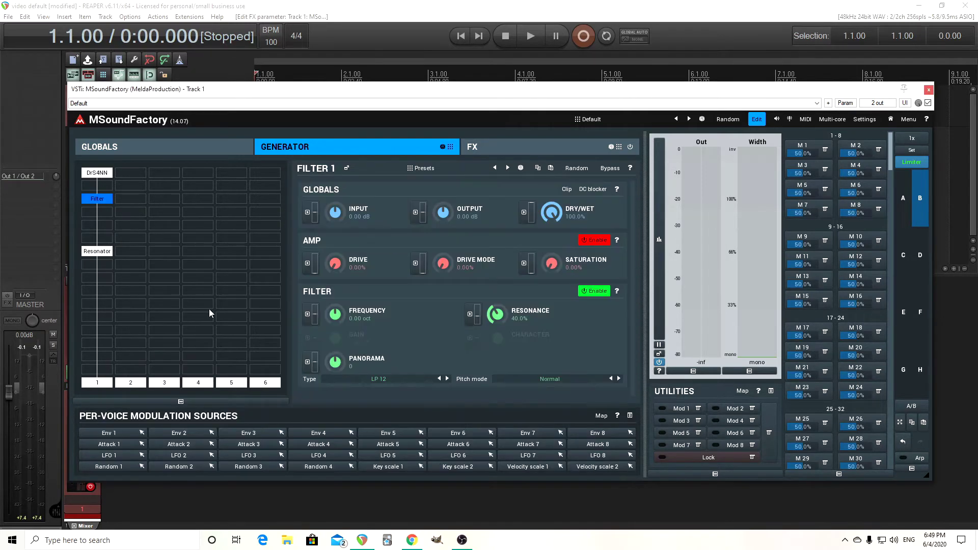
{"action": "left_click", "coordinate": [594, 240]}
{"action": "left_click_drag", "start_coordinate": [500, 326], "coordinate": [499, 329]}
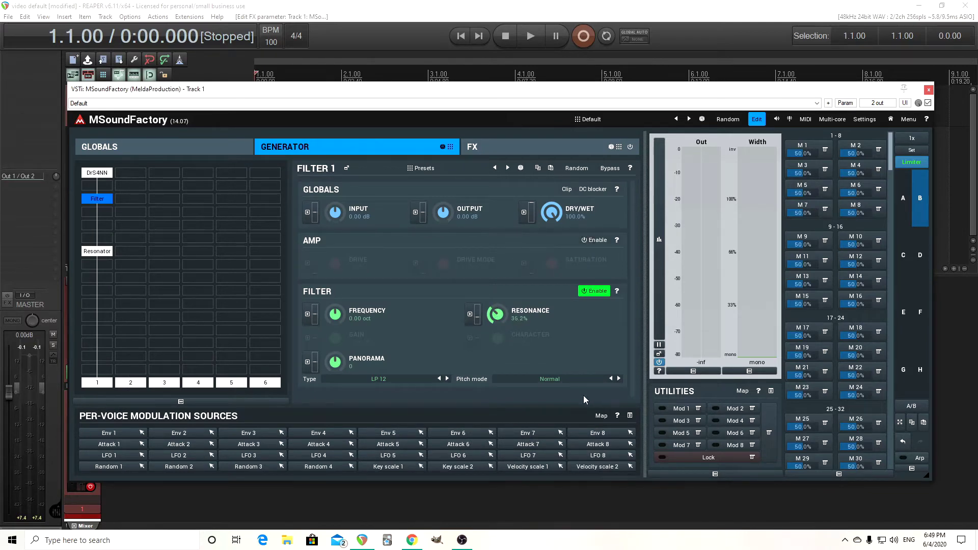
Step: Try different cutoff frequencies on the filter and settle on +3.39 oct
{"action": "left_click_drag", "start_coordinate": [352, 325], "coordinate": [352, 302]}
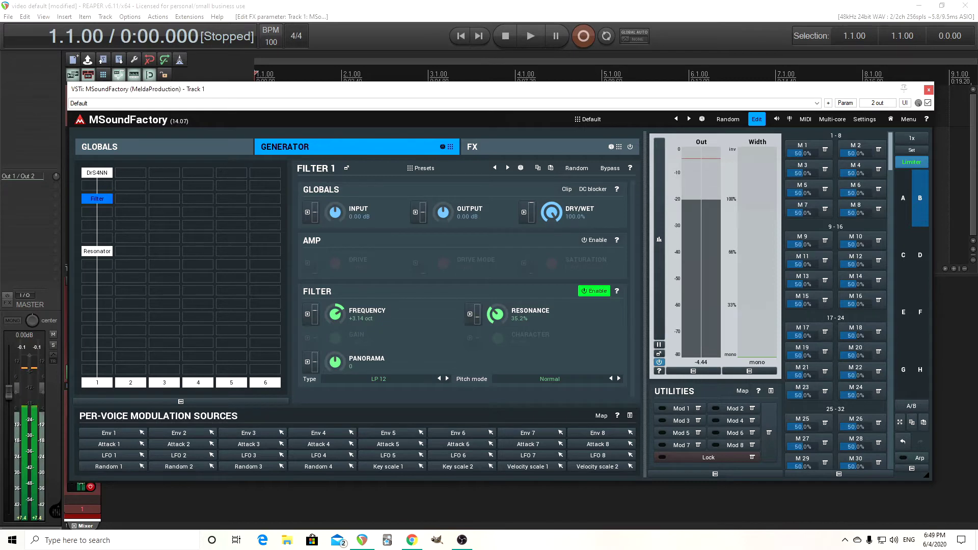
{"action": "left_click_drag", "start_coordinate": [352, 290], "coordinate": [352, 261]}
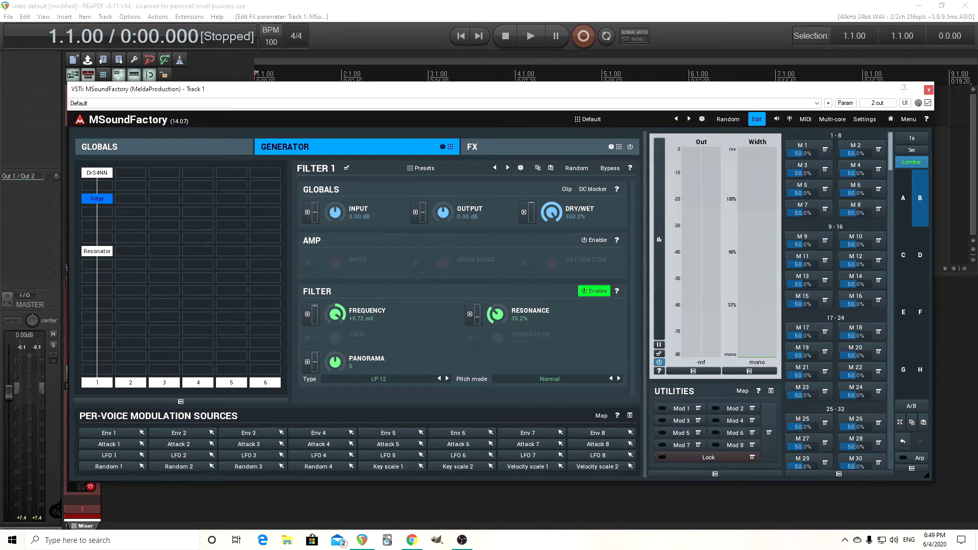
{"action": "left_click_drag", "start_coordinate": [336, 315], "coordinate": [335, 334]}
Step: Modulate the filter's frequency with Flip-flop 1 as the source at a depth of 18.40%
{"action": "left_click", "coordinate": [308, 314]}
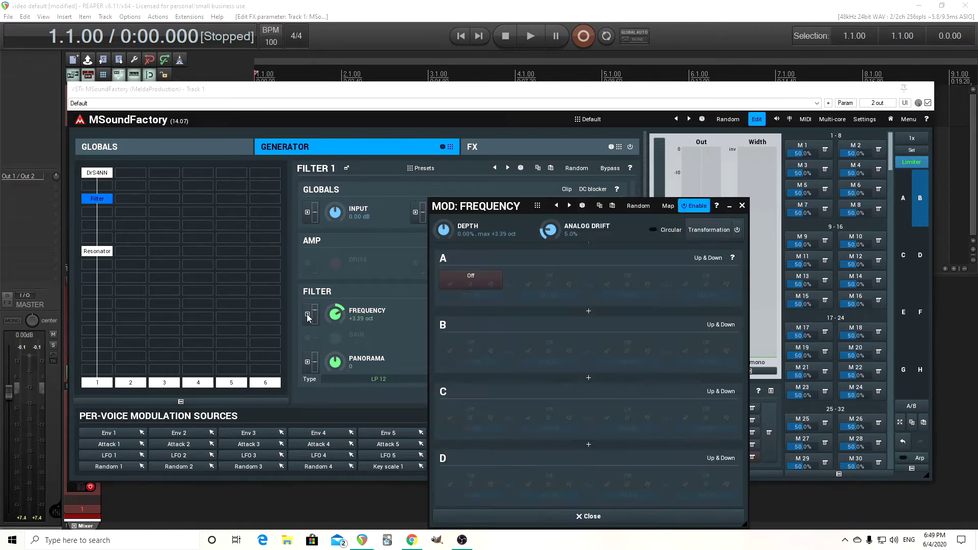
{"action": "left_click", "coordinate": [459, 286]}
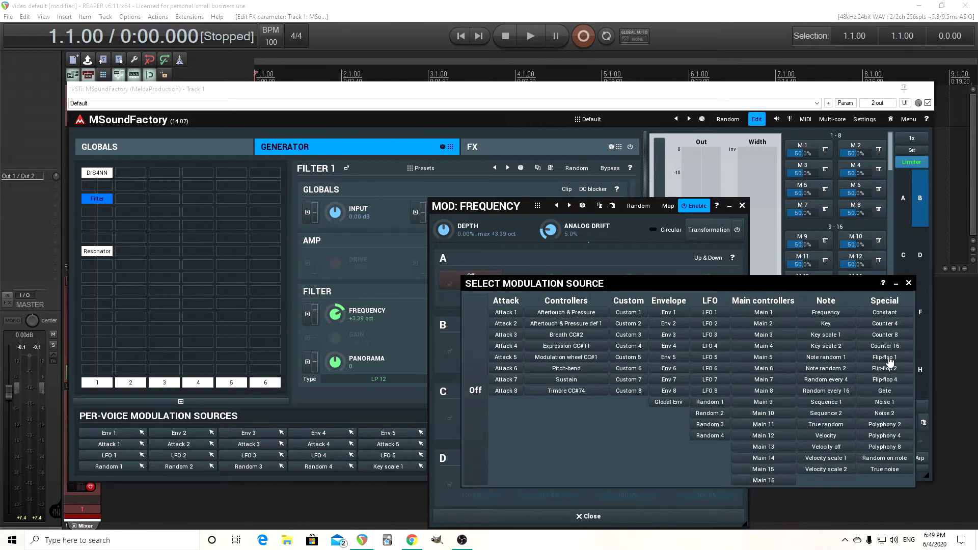
{"action": "left_click_drag", "start_coordinate": [674, 285], "coordinate": [525, 227]}
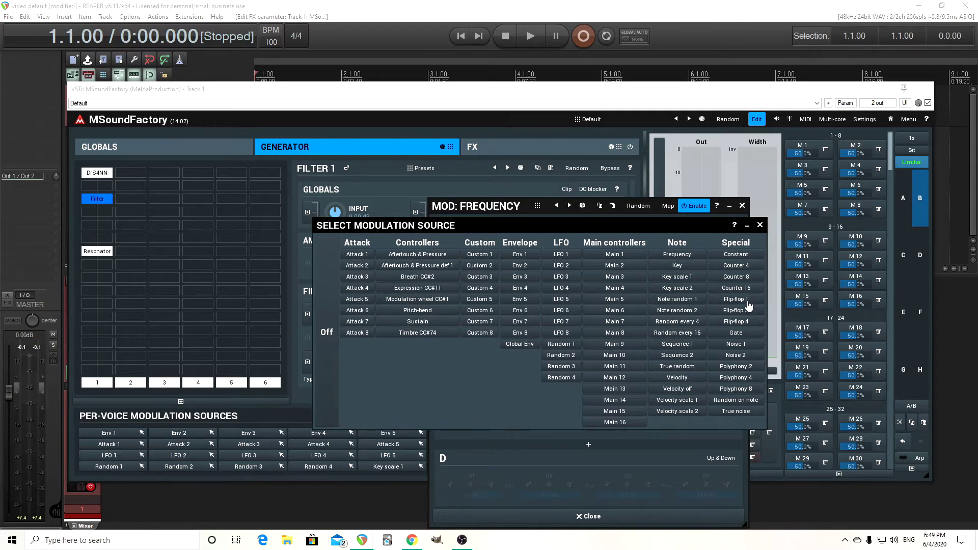
{"action": "left_click", "coordinate": [736, 300]}
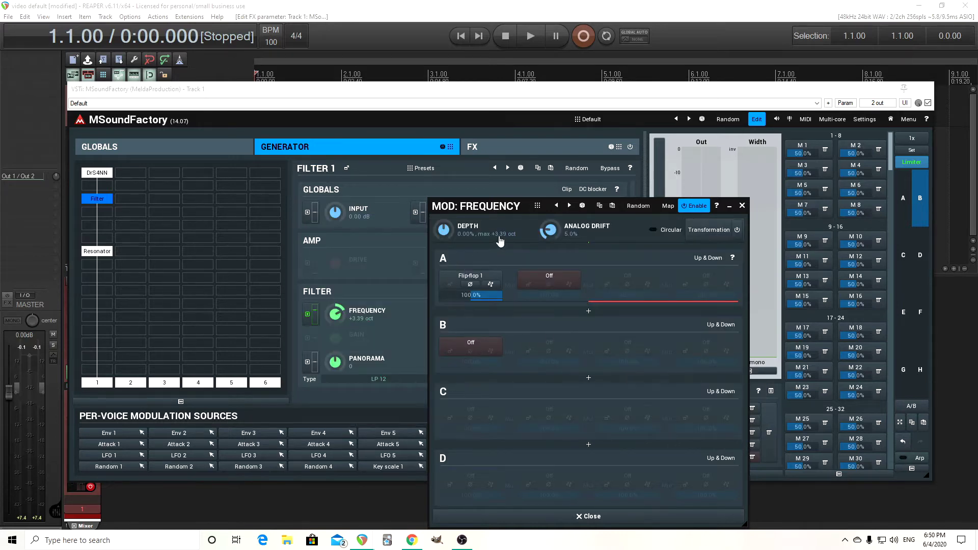
{"action": "left_click_drag", "start_coordinate": [443, 229], "coordinate": [444, 210]}
{"action": "left_click", "coordinate": [743, 206]}
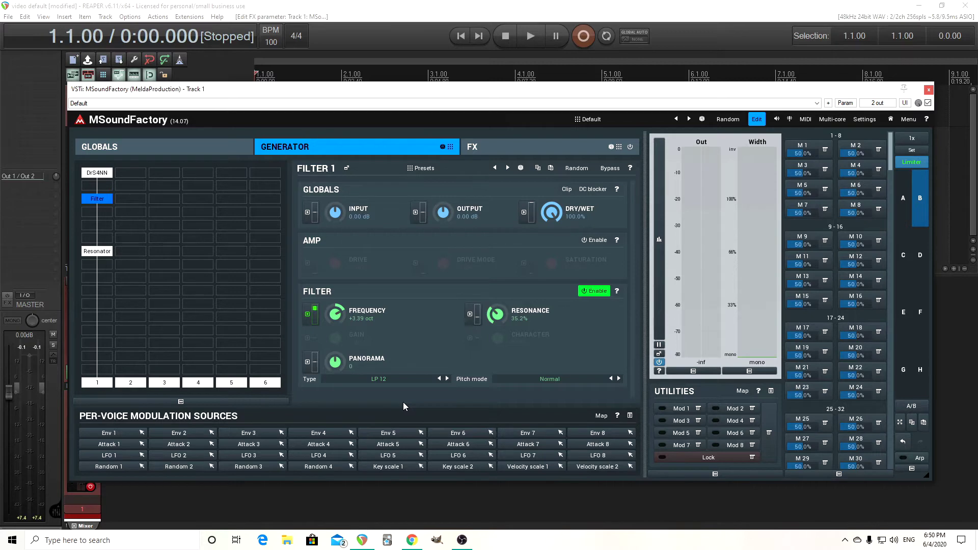
Step: Change the source of the filter's frequency modulation to Flip-flop 2
{"action": "left_click", "coordinate": [314, 313]}
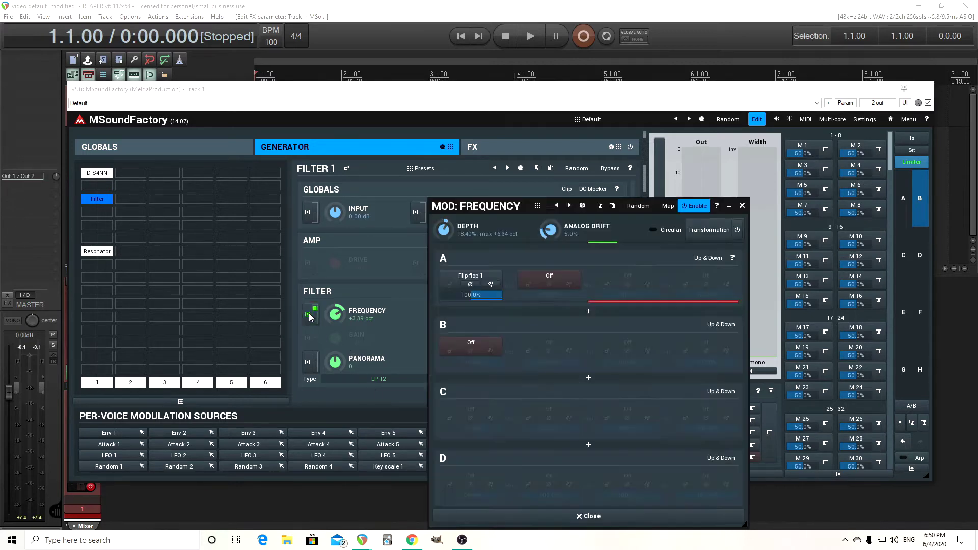
{"action": "left_click", "coordinate": [465, 280]}
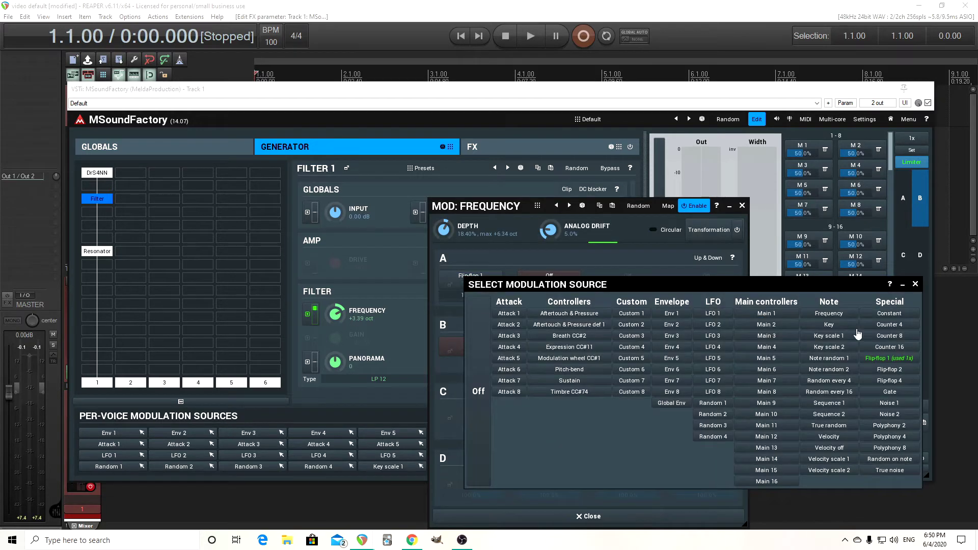
{"action": "left_click", "coordinate": [889, 369]}
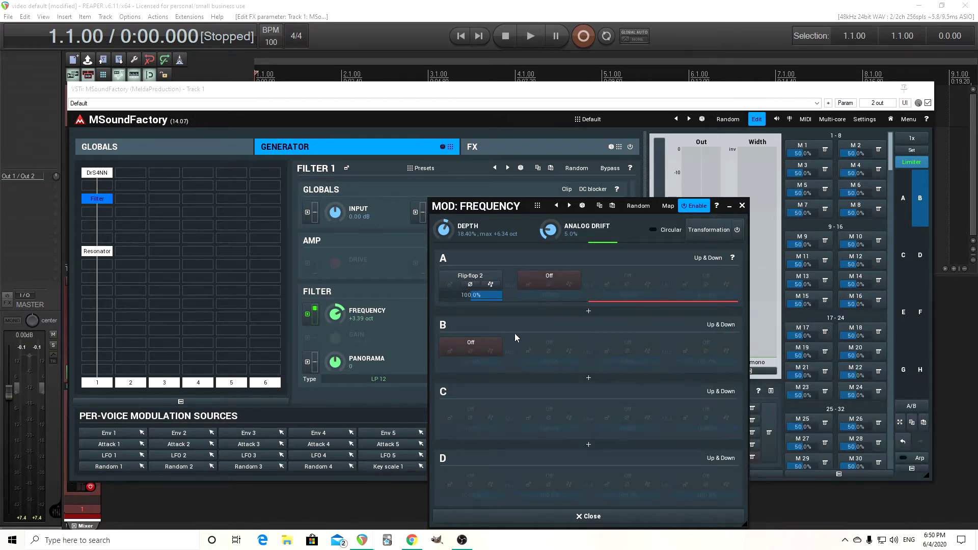
{"action": "left_click", "coordinate": [606, 516]}
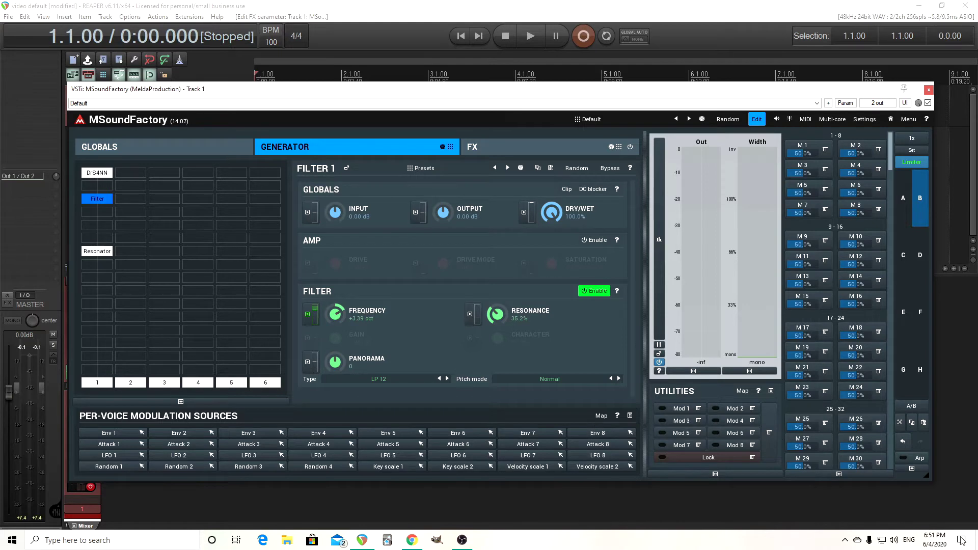
Step: Switch to setting A with the two oscillators and set the merger's mode to Frequency modulation
{"action": "left_click", "coordinate": [904, 212]}
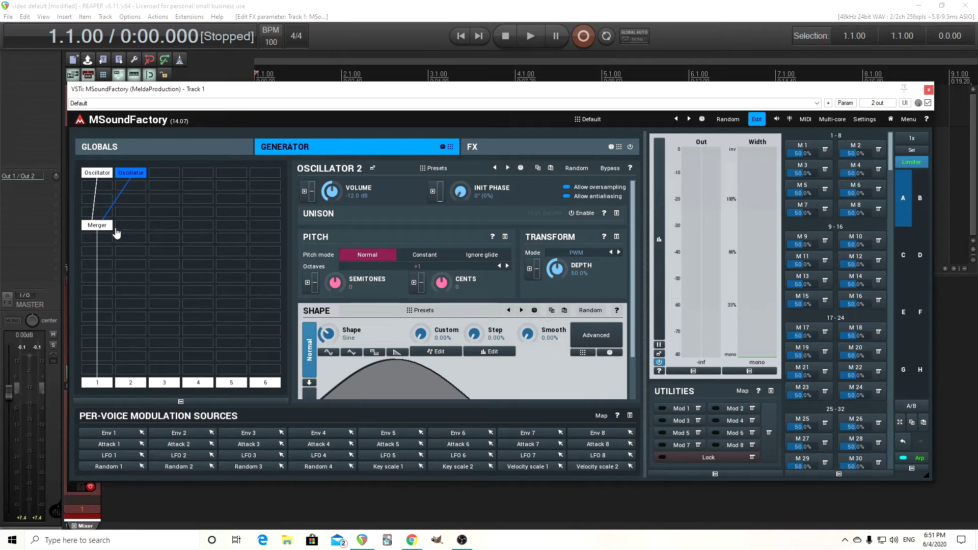
{"action": "left_click", "coordinate": [98, 174]}
{"action": "left_click", "coordinate": [139, 172]}
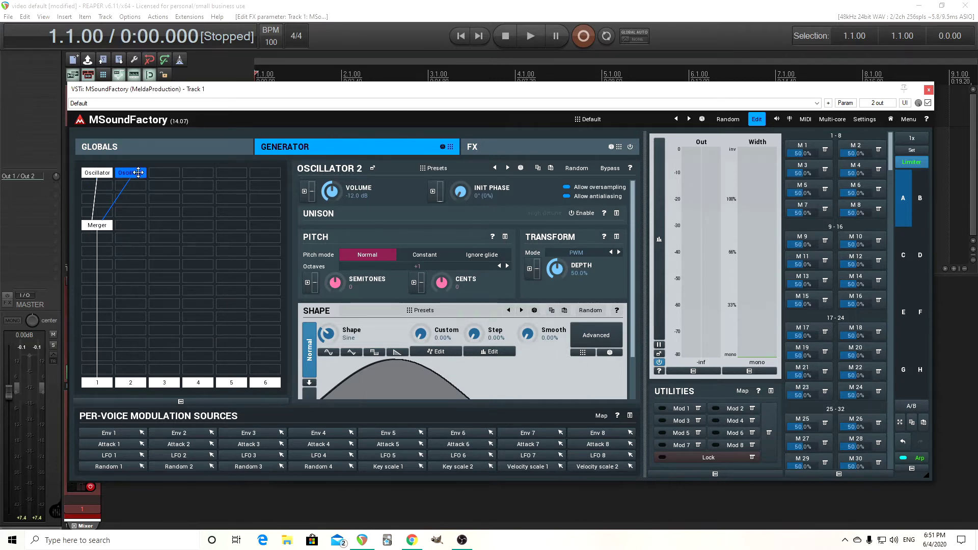
{"action": "left_click", "coordinate": [97, 229]}
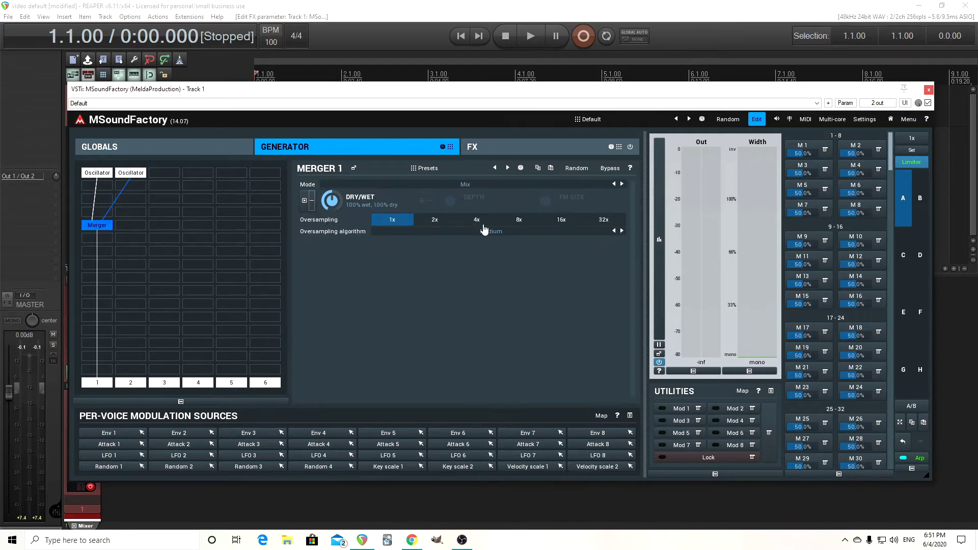
{"action": "left_click", "coordinate": [469, 187]}
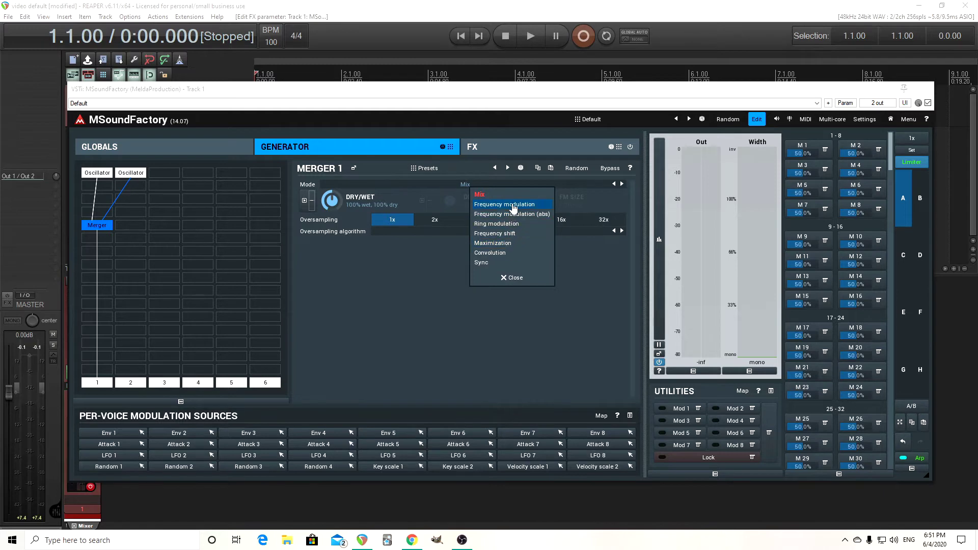
{"action": "left_click", "coordinate": [513, 204]}
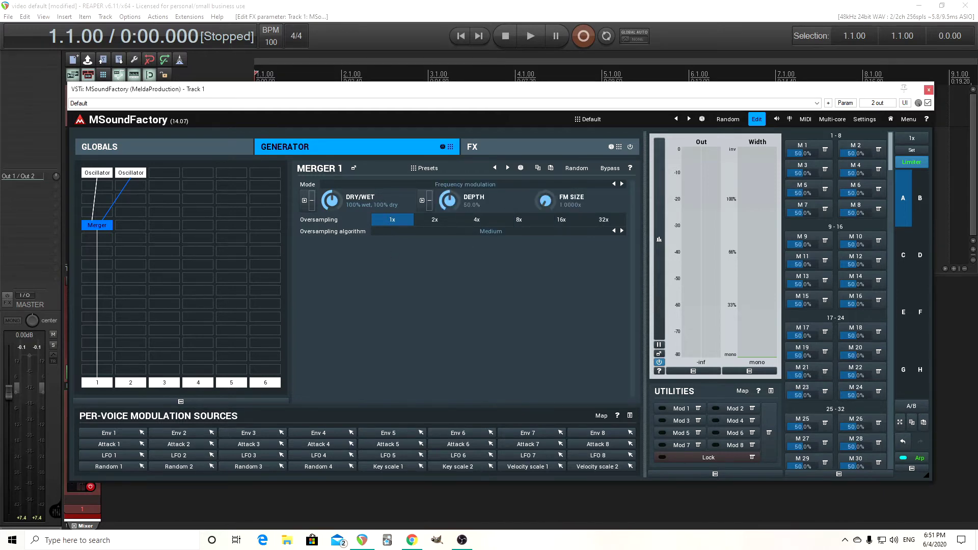
Step: Set the merger to 100% wet, 0% dry with a depth of 0%, and turn off the arpeggiator
{"action": "mouse_move", "coordinate": [331, 200]}
{"action": "left_mouse_down"}
{"action": "mouse_move", "coordinate": [331, 214]}
{"action": "mouse_move", "coordinate": [331, 202]}
{"action": "left_mouse_up"}
{"action": "left_click_drag", "start_coordinate": [453, 203], "coordinate": [427, 218]}
{"action": "left_click", "coordinate": [904, 458]}
Step: Modulate the merger's depth with Flip-flop 1 as the source at a modulation depth of 100%
{"action": "left_click", "coordinate": [422, 201]}
{"action": "left_click", "coordinate": [455, 274]}
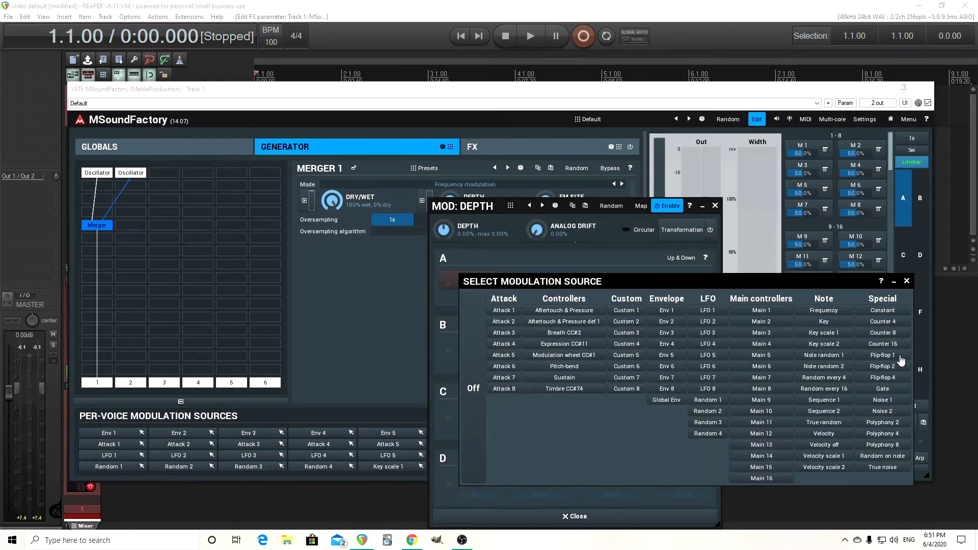
{"action": "left_click", "coordinate": [883, 355]}
{"action": "left_click_drag", "start_coordinate": [445, 231], "coordinate": [444, 214]}
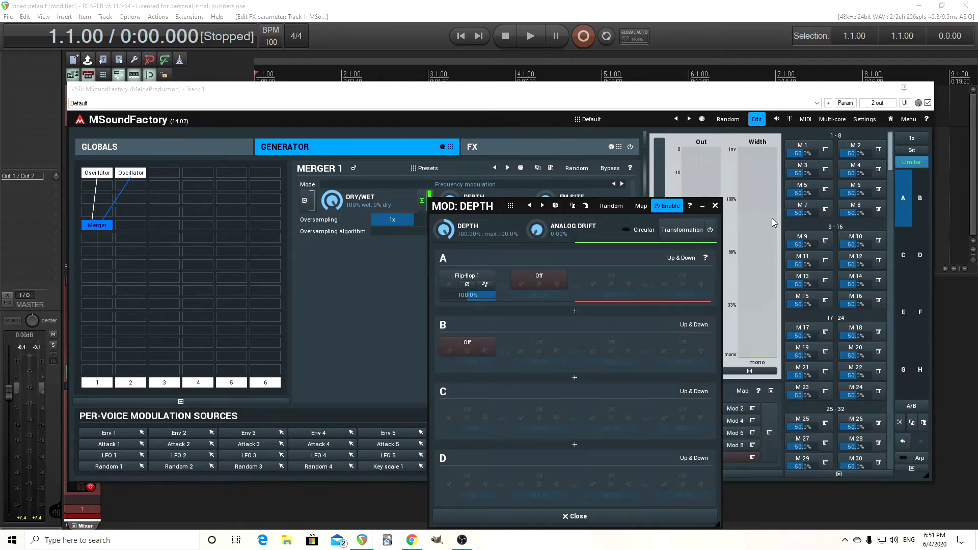
{"action": "left_click", "coordinate": [714, 205]}
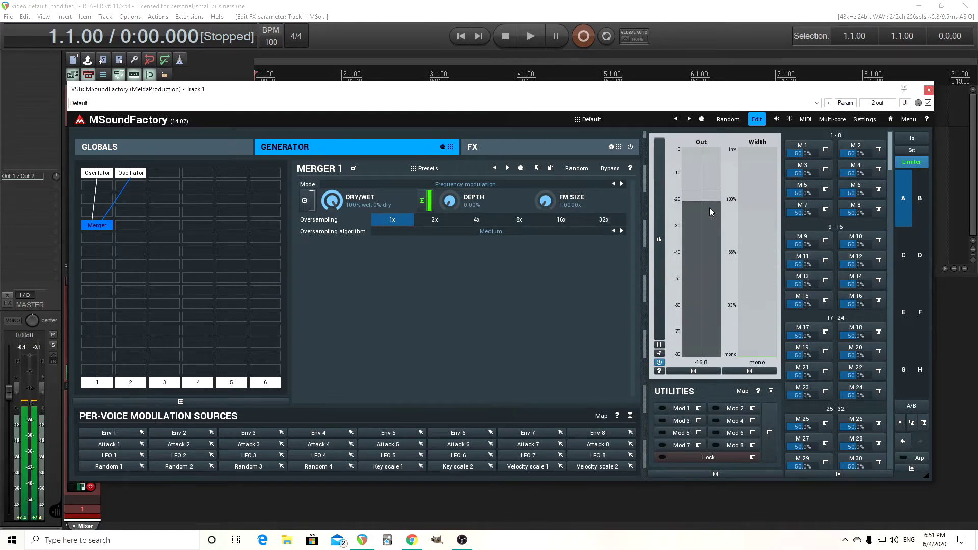
Step: Give Oscillator 2 a triangle shape and lower its pitch by one octave
{"action": "left_click", "coordinate": [130, 175]}
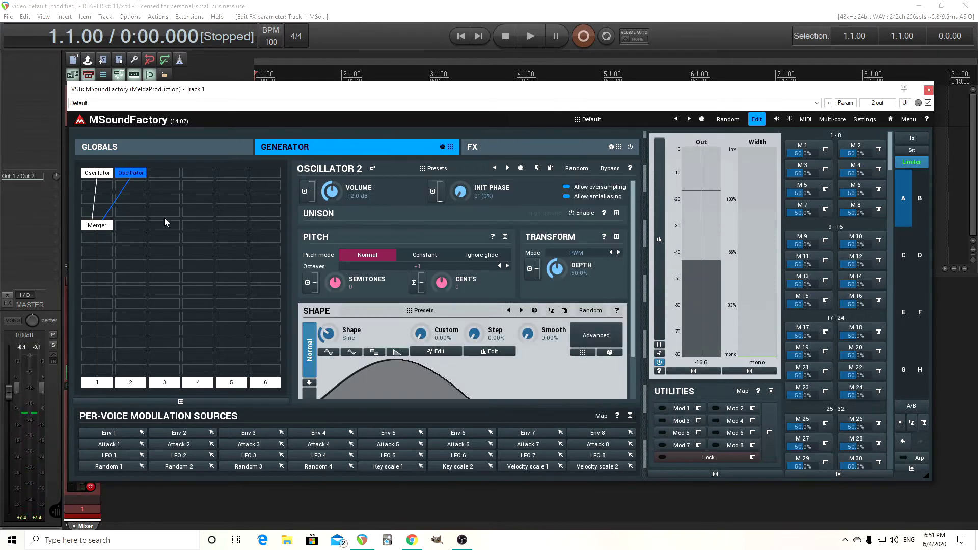
{"action": "left_click", "coordinate": [357, 354]}
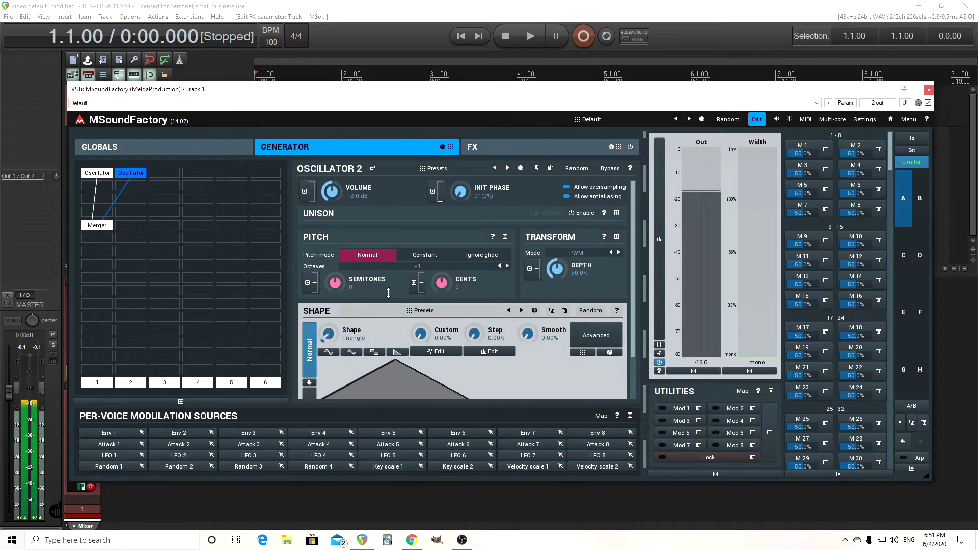
{"action": "left_click", "coordinate": [498, 267]}
Step: Turn on the arpeggiator and load its Up 1 & 2 preset
{"action": "left_click", "coordinate": [92, 226]}
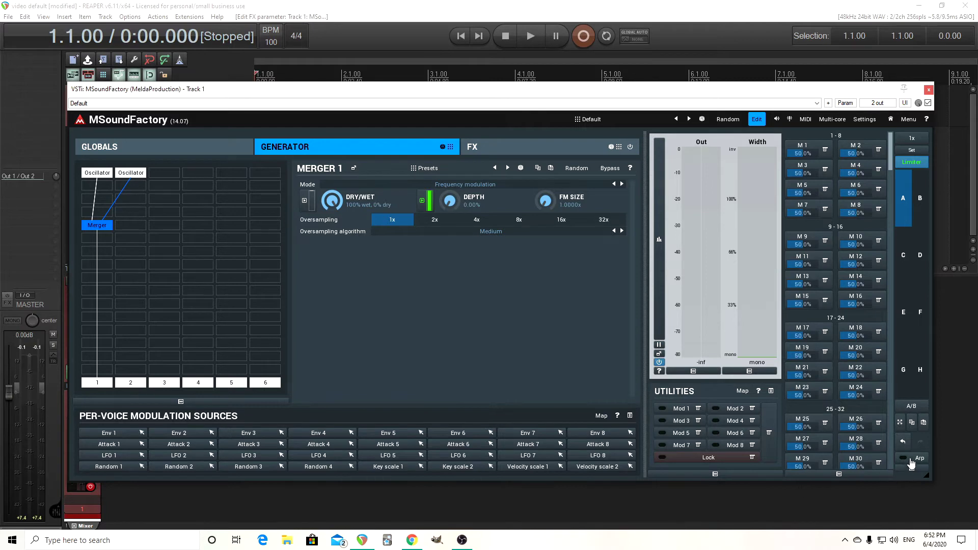
{"action": "left_click", "coordinate": [912, 460]}
{"action": "left_click", "coordinate": [919, 459]}
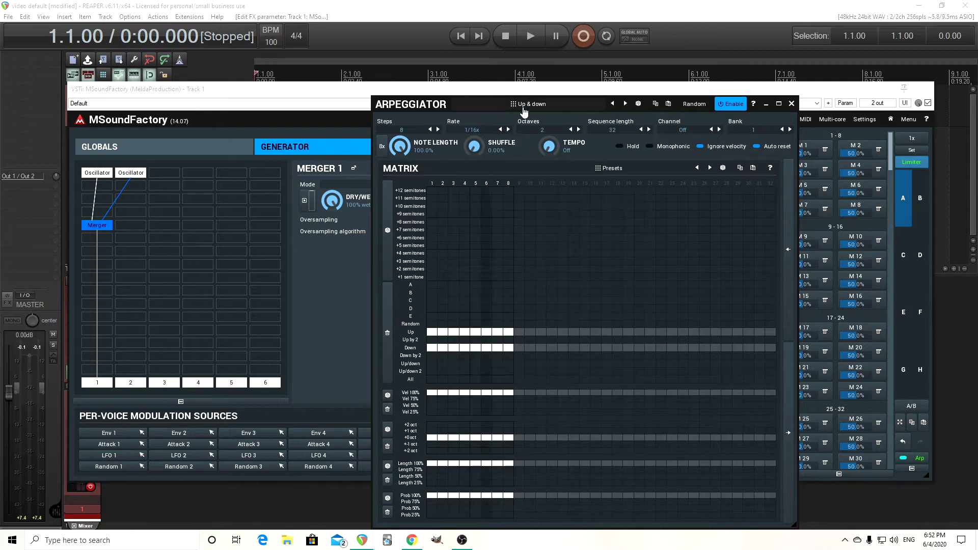
{"action": "left_click", "coordinate": [525, 106]}
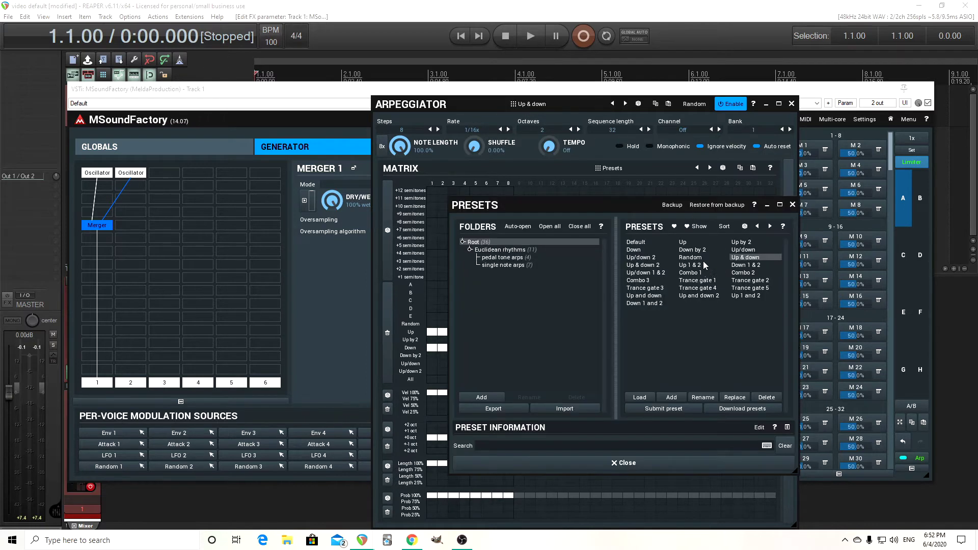
{"action": "left_click", "coordinate": [689, 266]}
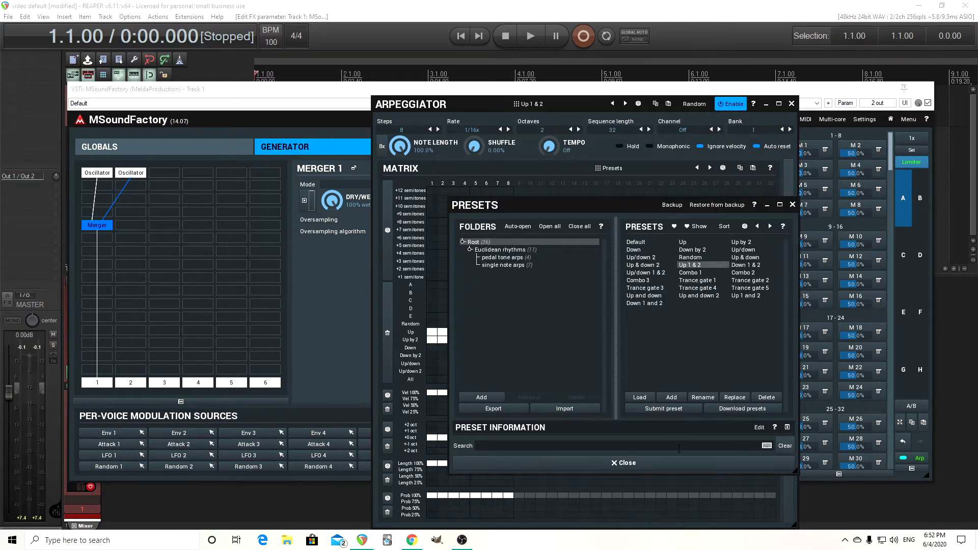
{"action": "left_click", "coordinate": [662, 465]}
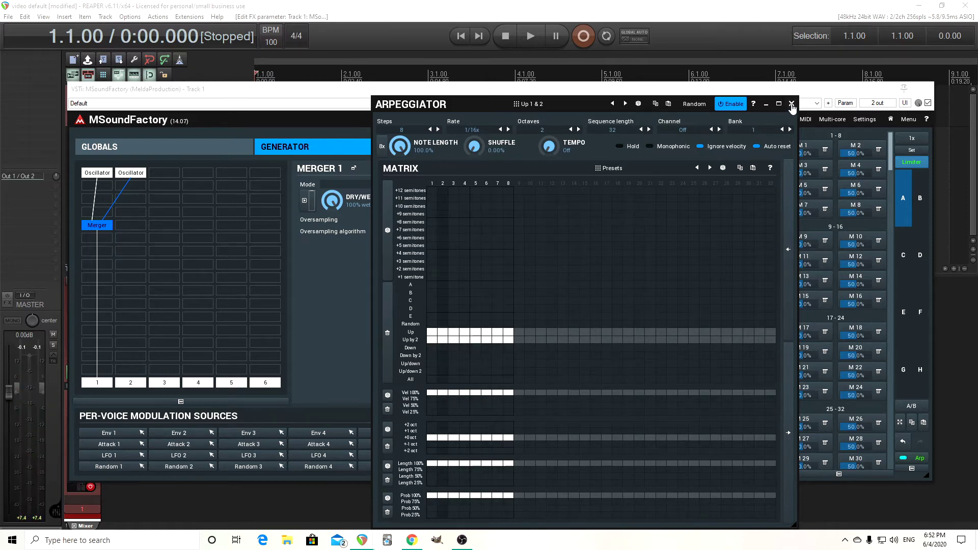
{"action": "left_click", "coordinate": [792, 104]}
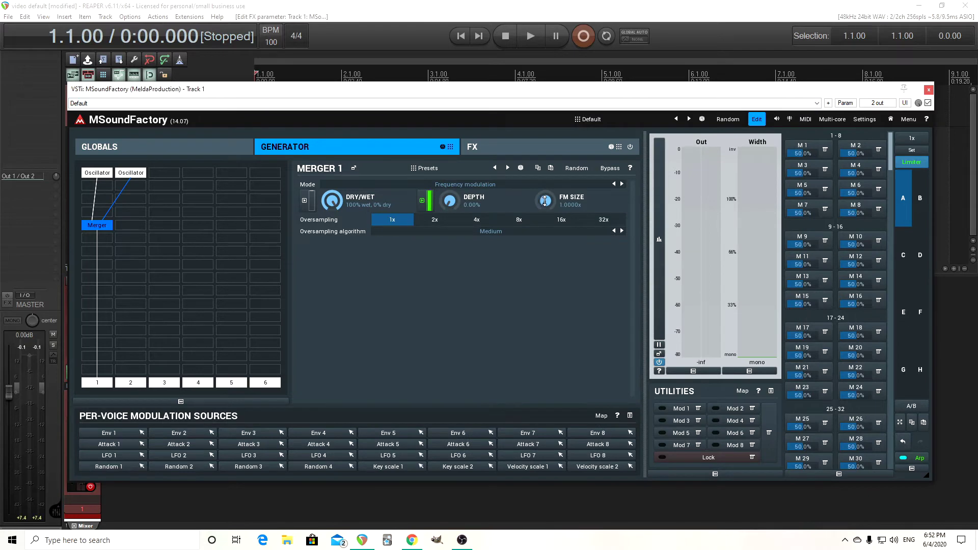
Step: Set the merger's FM size to 2x
{"action": "double_click", "coordinate": [545, 201]}
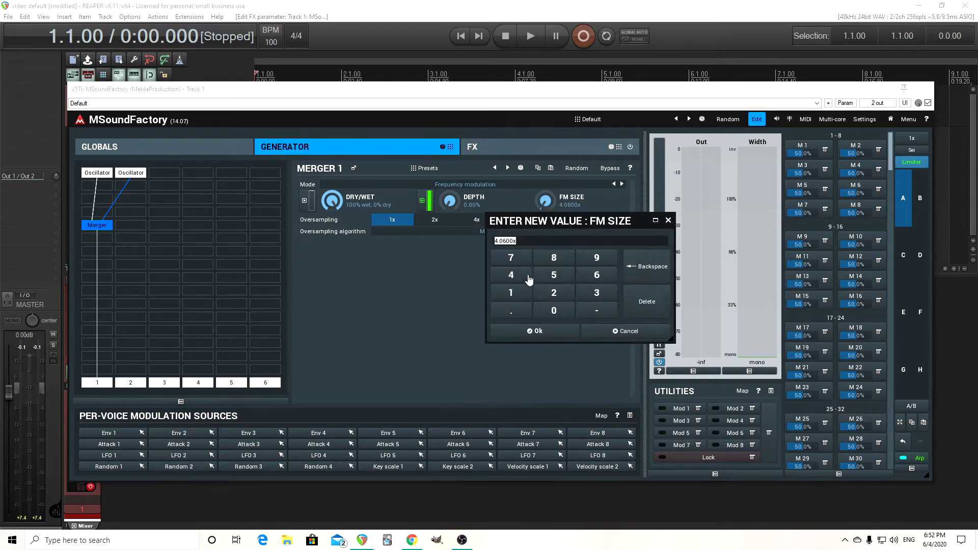
{"action": "left_click", "coordinate": [554, 292]}
{"action": "left_click", "coordinate": [562, 335]}
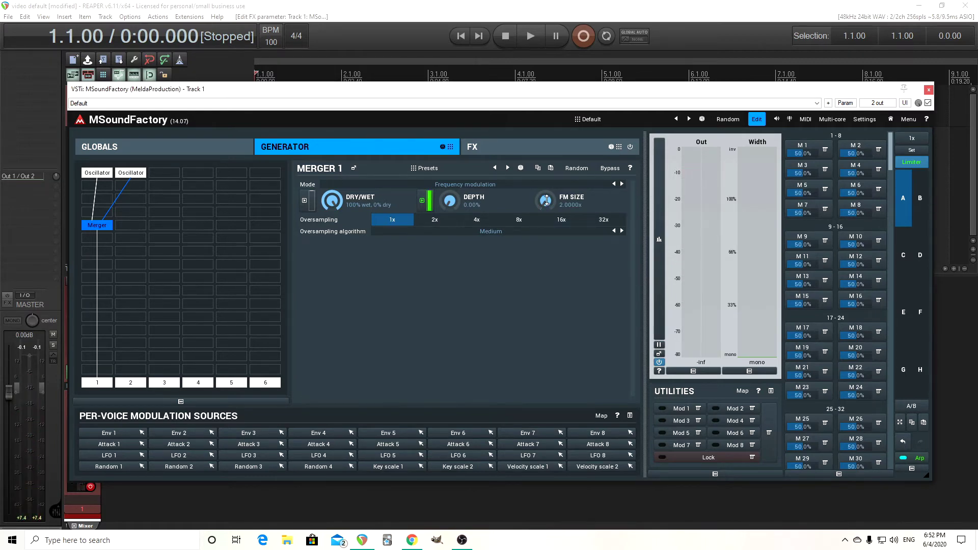
Step: Change the merger's mode to Mix
{"action": "double_click", "coordinate": [546, 200]}
{"action": "left_click", "coordinate": [464, 189]}
{"action": "left_click", "coordinate": [526, 254]}
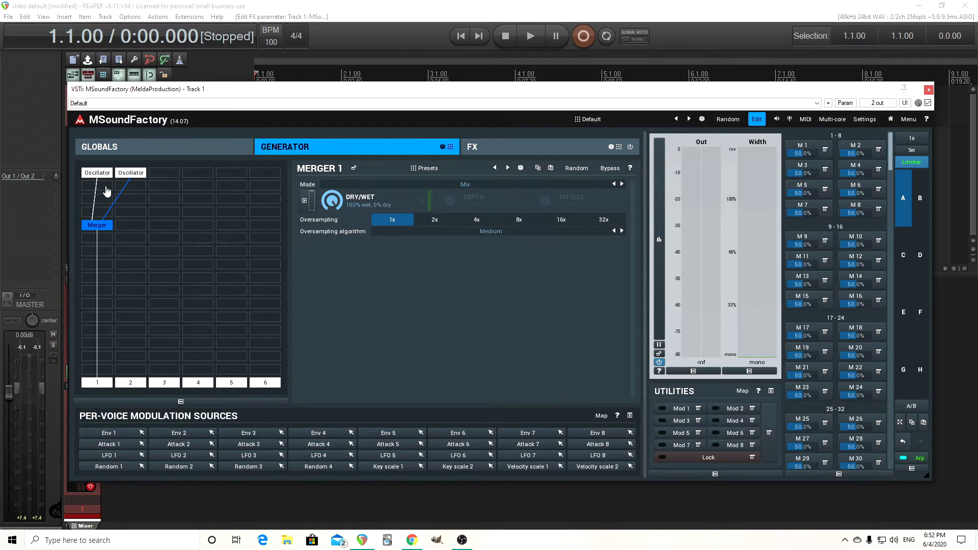
Step: Set Oscillator 1's shape to saw
{"action": "left_click", "coordinate": [123, 174]}
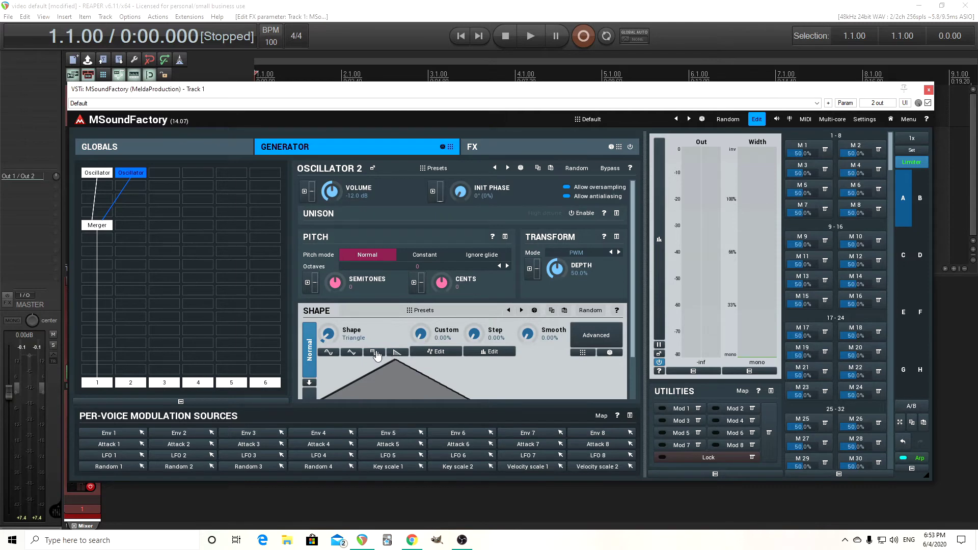
{"action": "left_click", "coordinate": [100, 173]}
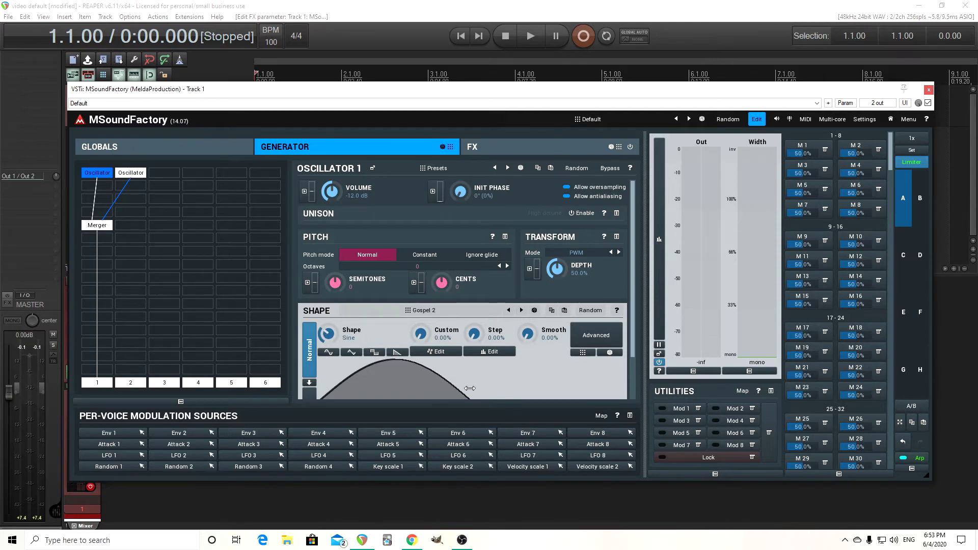
{"action": "left_click", "coordinate": [399, 353]}
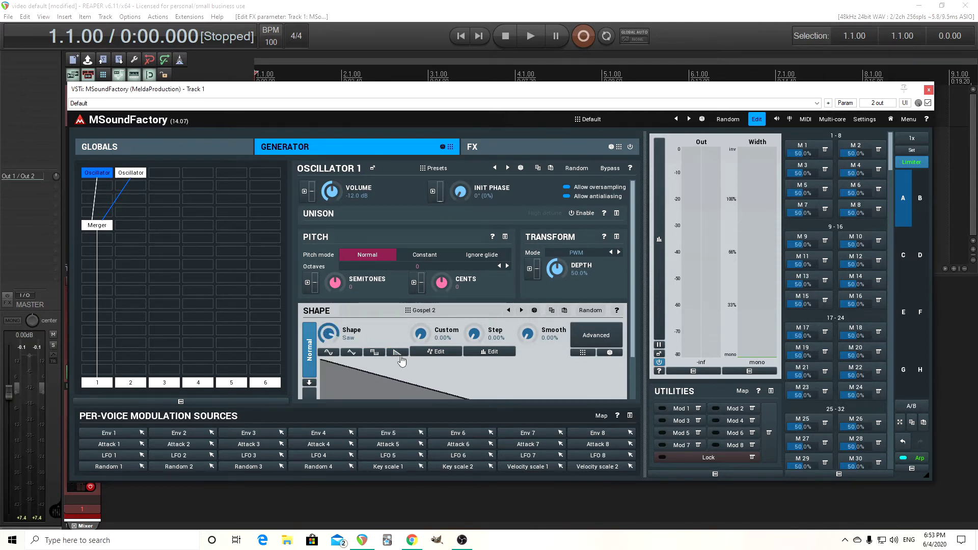
Step: Set the merger's dry/wet to 0% wet and turn off the arpeggiator
{"action": "left_click", "coordinate": [97, 227]}
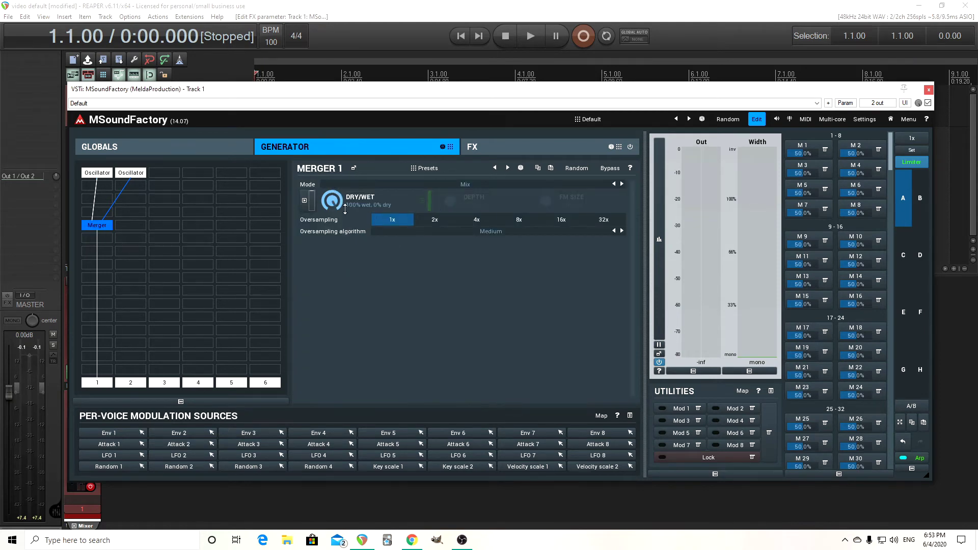
{"action": "left_click_drag", "start_coordinate": [333, 201], "coordinate": [334, 204]}
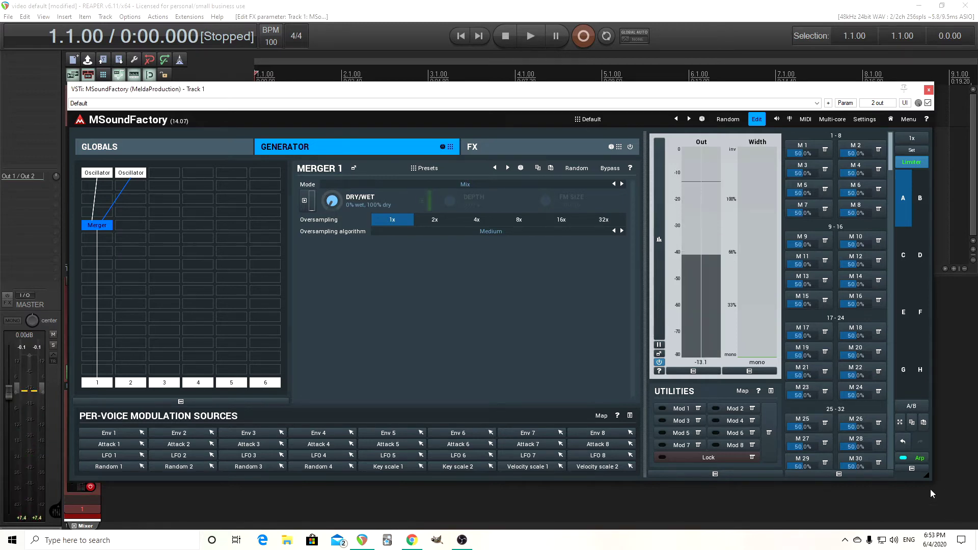
{"action": "left_click", "coordinate": [905, 461]}
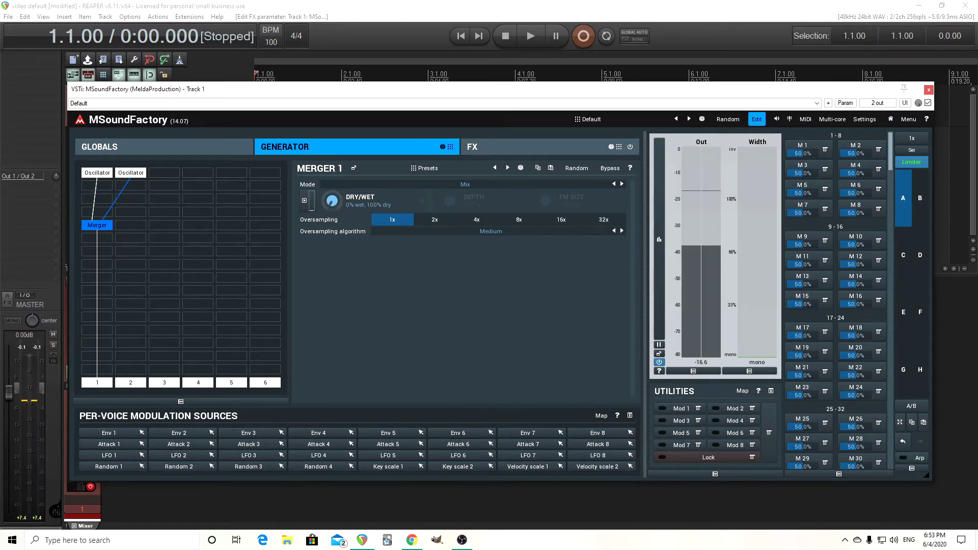
{"action": "left_click_drag", "start_coordinate": [332, 202], "coordinate": [334, 202]}
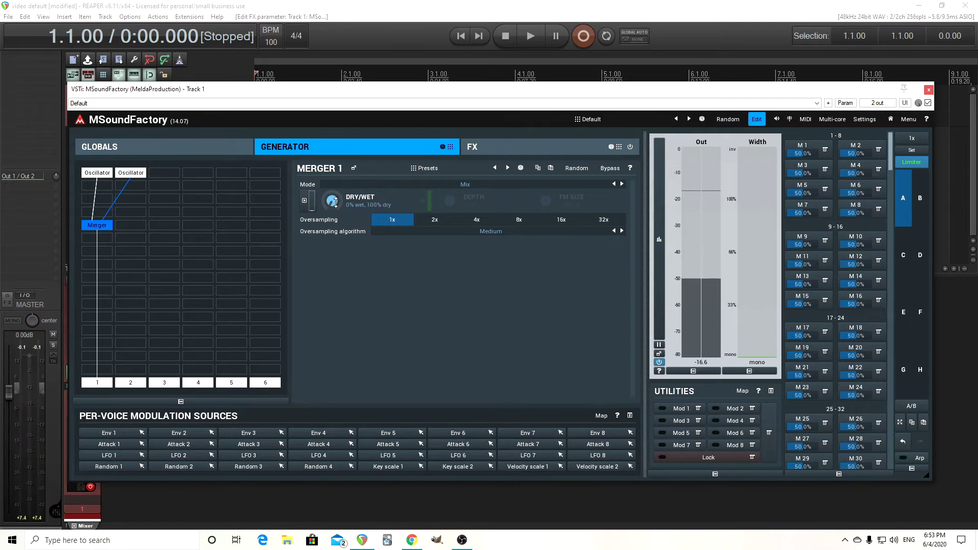
Step: Modulate the merger's dry/wet with Flip-flop 1 at a depth of 100%
{"action": "left_click", "coordinate": [132, 173]}
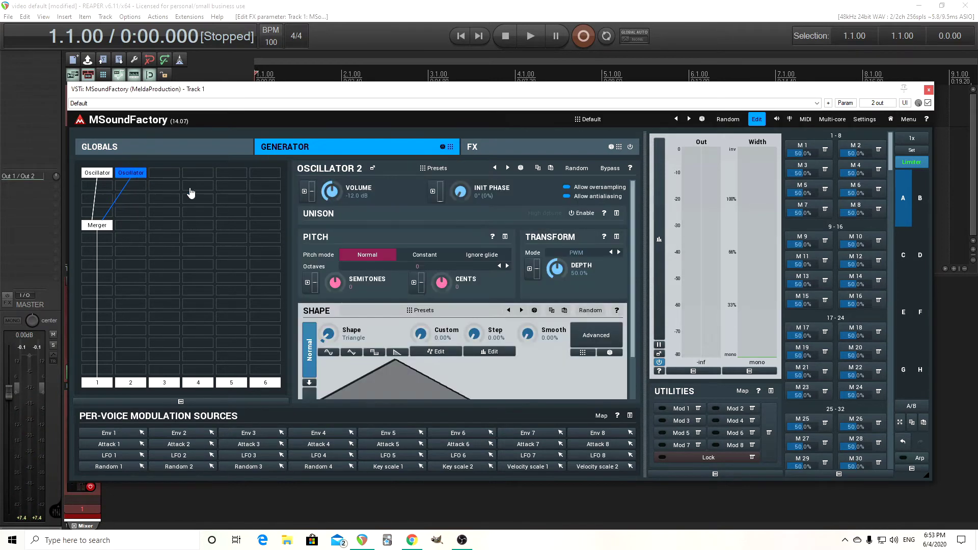
{"action": "left_click", "coordinate": [99, 174]}
{"action": "left_click", "coordinate": [131, 172]}
{"action": "left_click", "coordinate": [105, 226]}
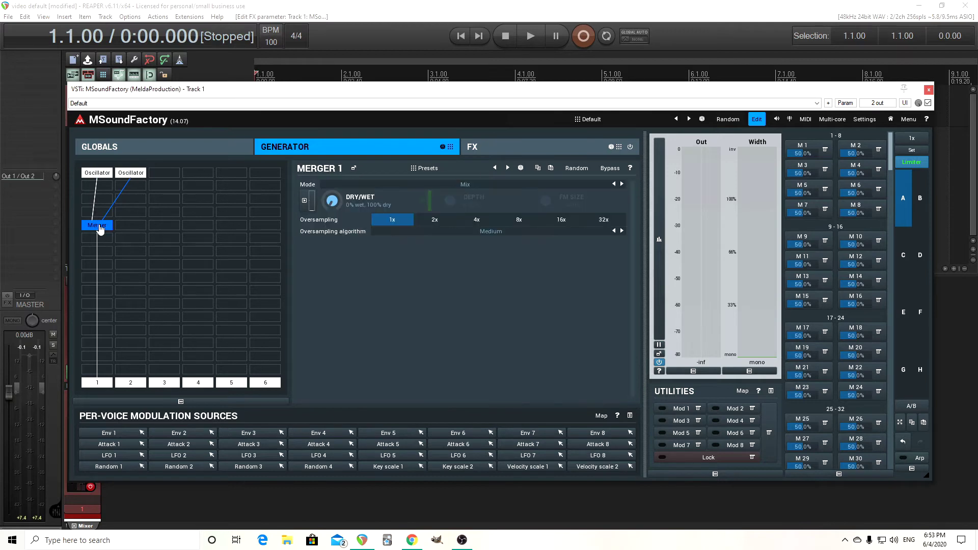
{"action": "left_click", "coordinate": [304, 201]}
{"action": "left_click", "coordinate": [465, 279]}
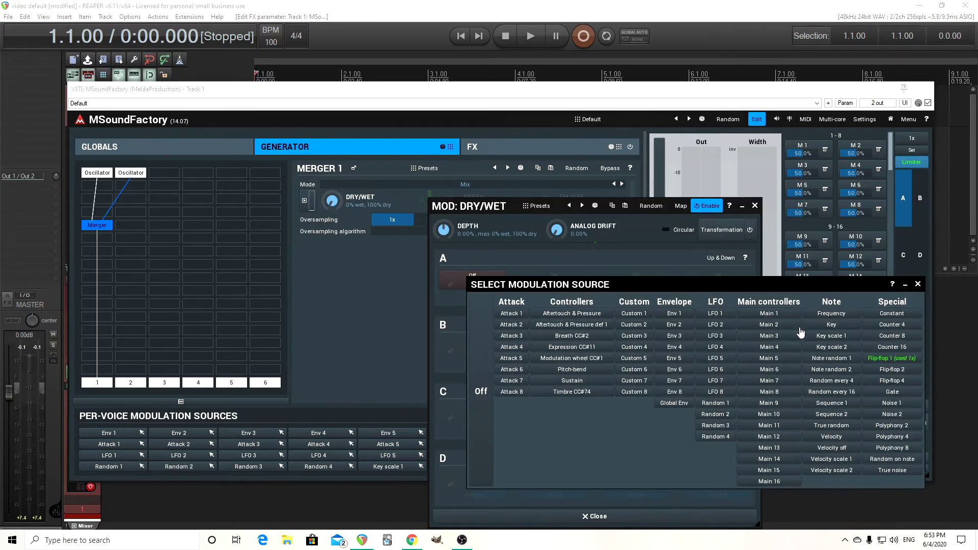
{"action": "left_click", "coordinate": [907, 361]}
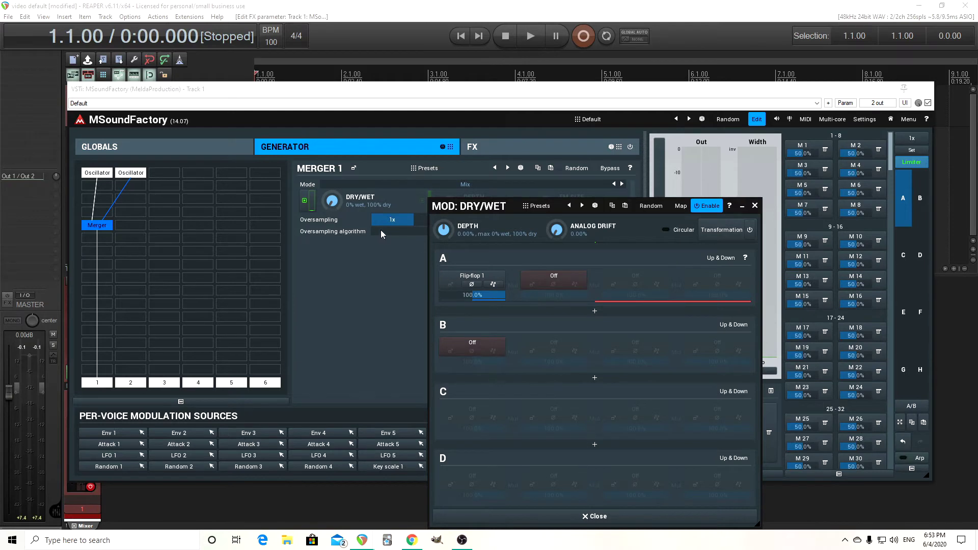
{"action": "left_click_drag", "start_coordinate": [444, 229], "coordinate": [443, 203]}
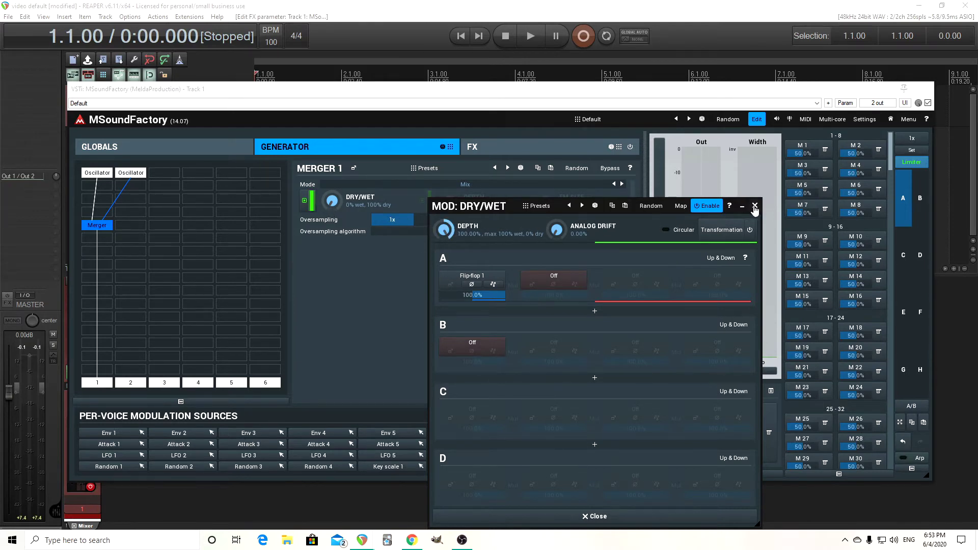
{"action": "left_click", "coordinate": [755, 206]}
Step: Turn on the arpeggiator and load its Up/down 1 & 2 preset
{"action": "left_click", "coordinate": [906, 459]}
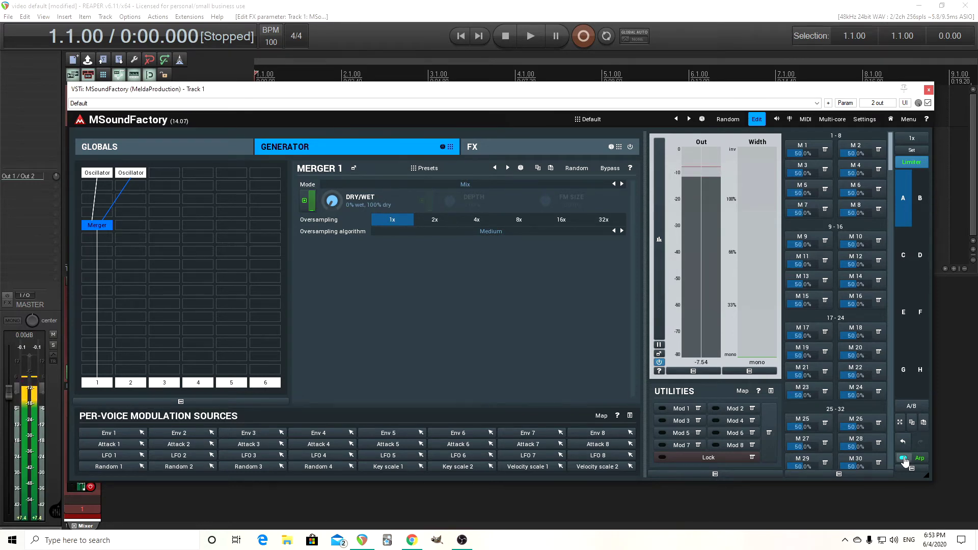
{"action": "left_click", "coordinate": [917, 459]}
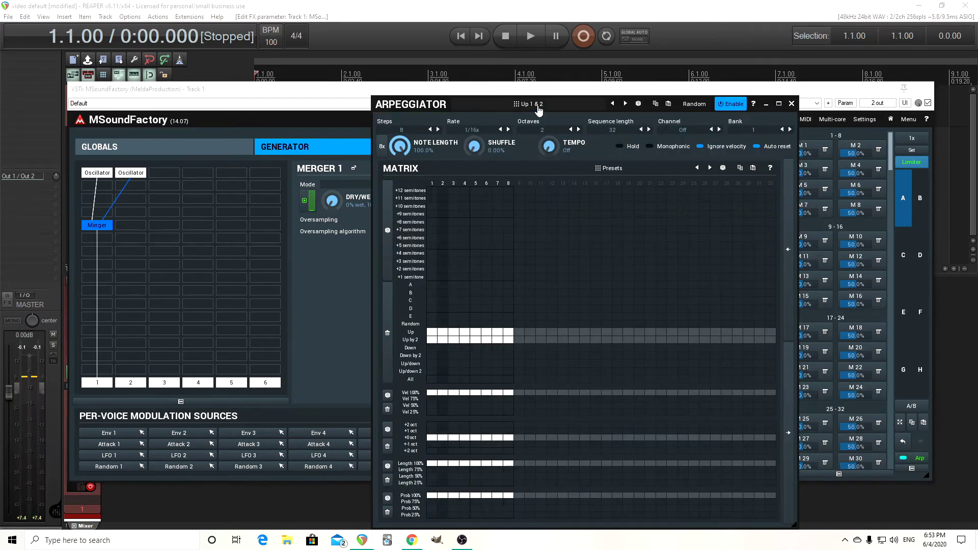
{"action": "left_click", "coordinate": [533, 104]}
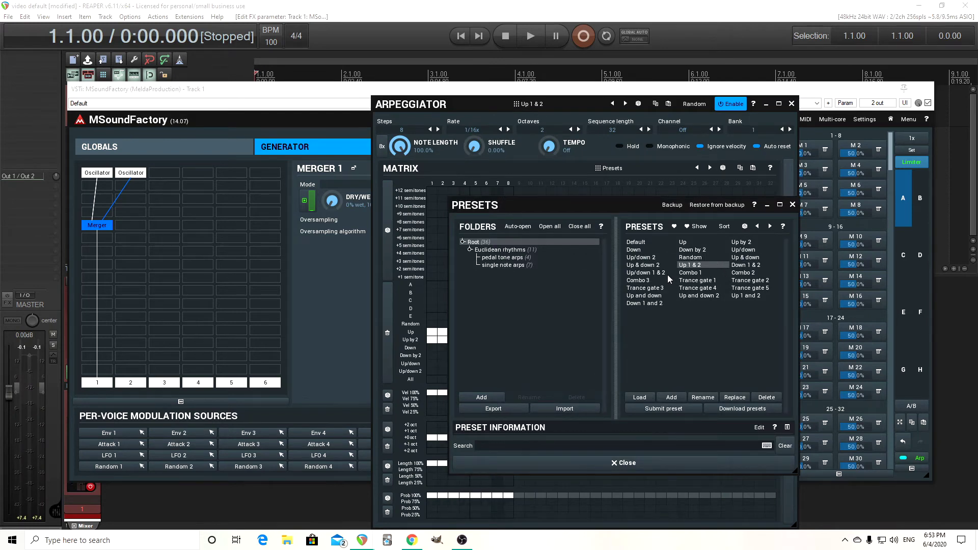
{"action": "left_click", "coordinate": [646, 272]}
{"action": "left_click", "coordinate": [649, 462]}
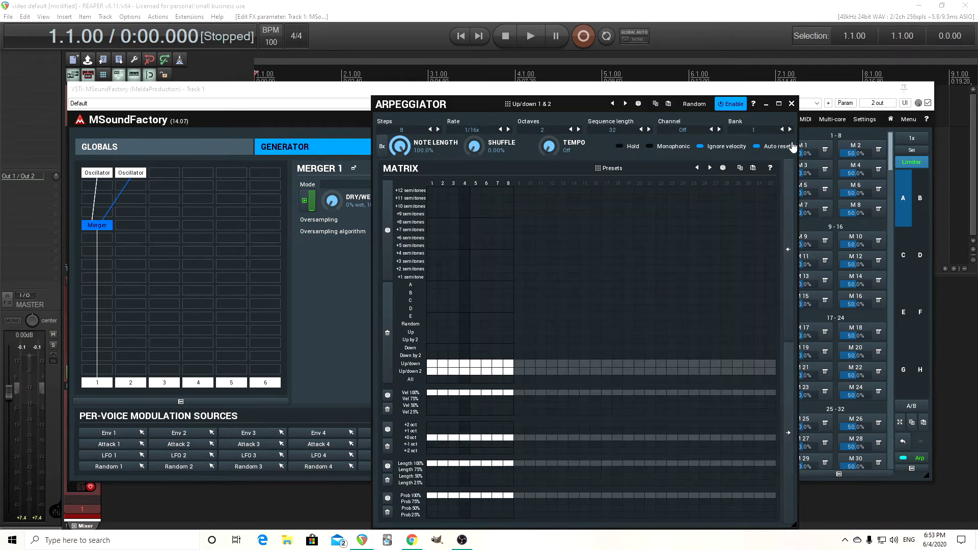
{"action": "left_click", "coordinate": [791, 104]}
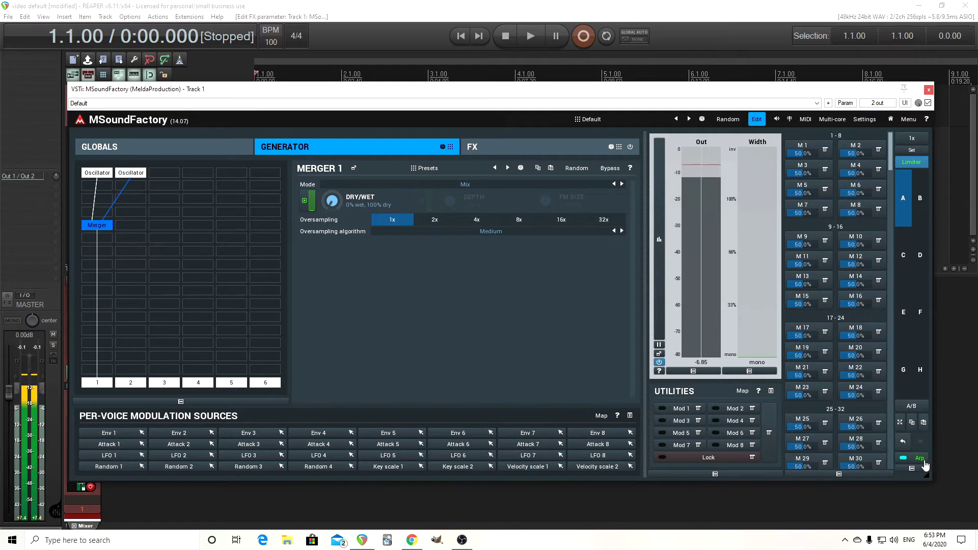
Step: Load the arpeggiator's Combo 2 preset
{"action": "left_click", "coordinate": [920, 458]}
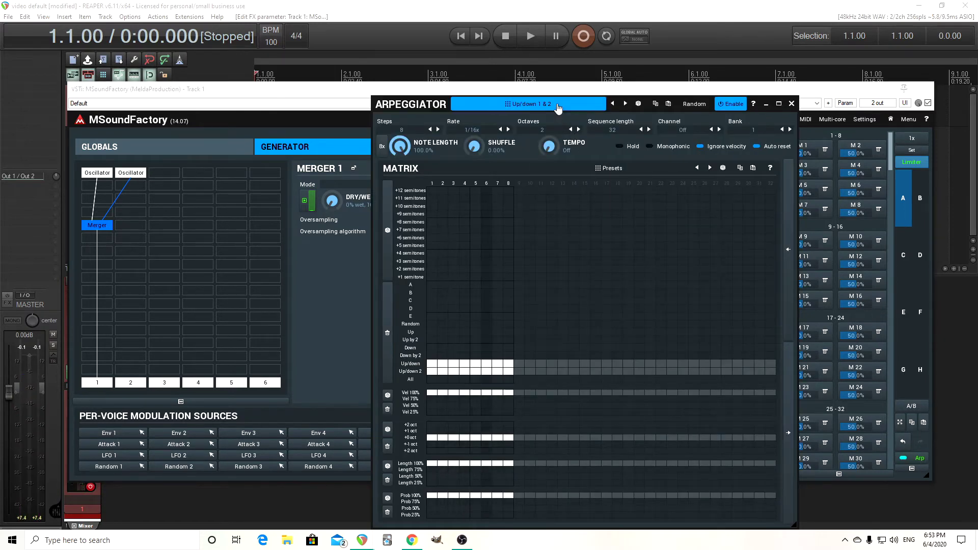
{"action": "left_click", "coordinate": [558, 105]}
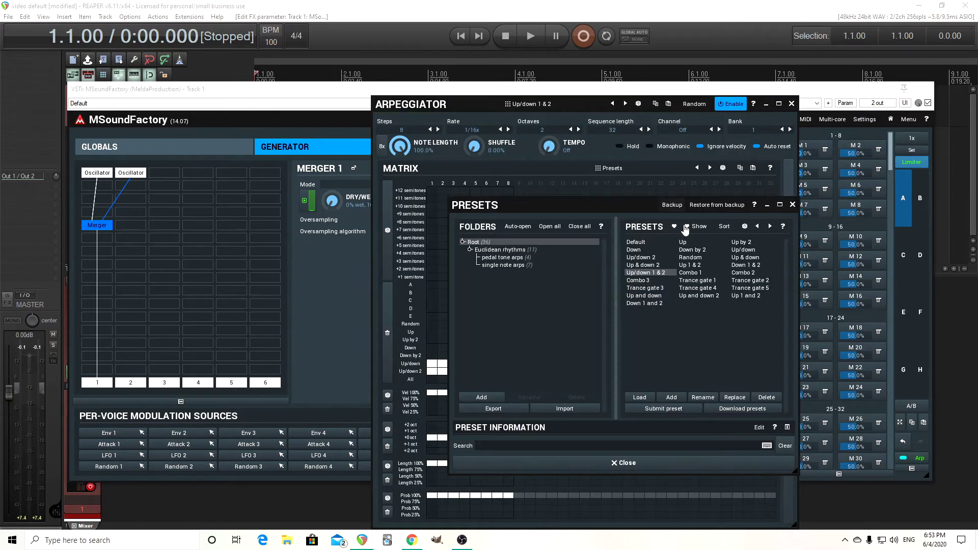
{"action": "left_click", "coordinate": [734, 274]}
{"action": "left_click", "coordinate": [676, 464]}
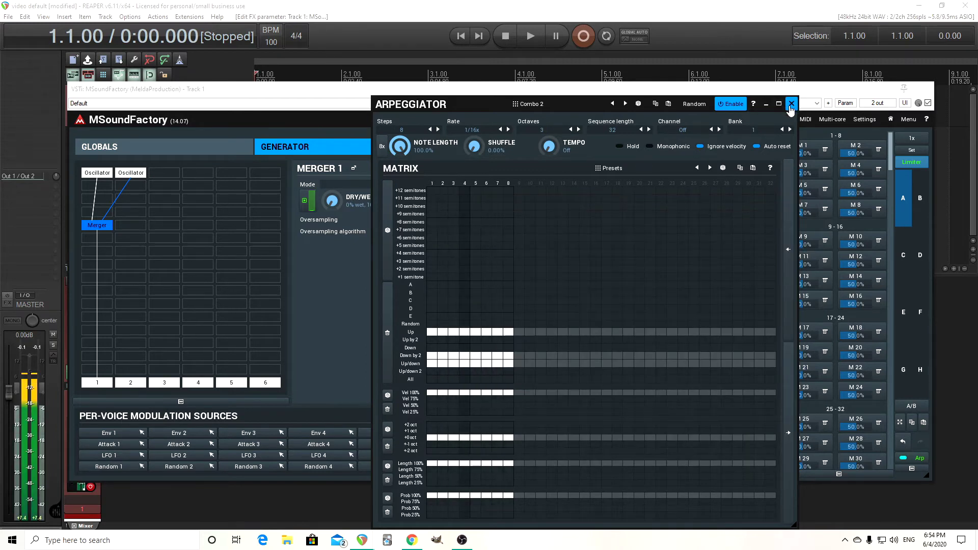
{"action": "left_click", "coordinate": [791, 103]}
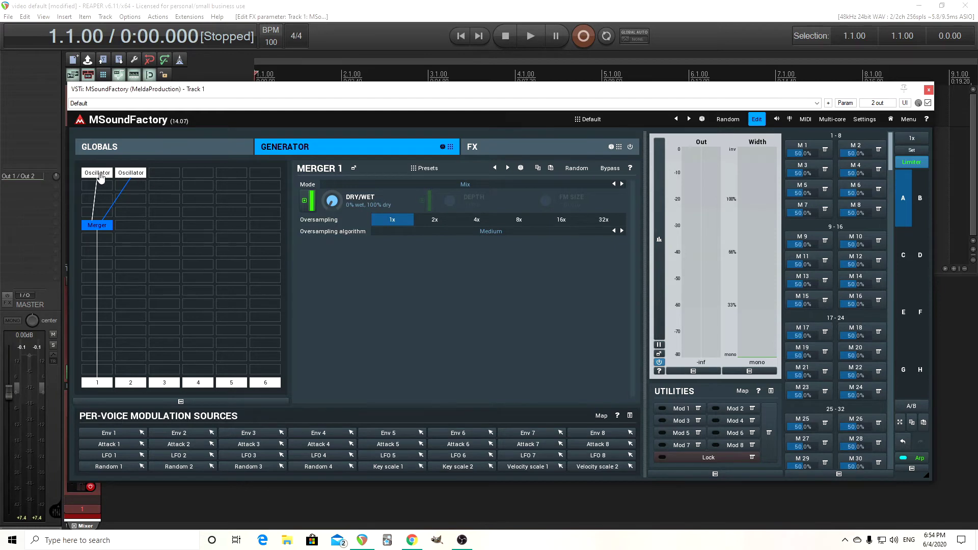
Step: Set Oscillator 1's shape to rectangle and switch the merger's dry/wet modulation source to Off
{"action": "left_click", "coordinate": [98, 174]}
{"action": "left_click", "coordinate": [374, 353]}
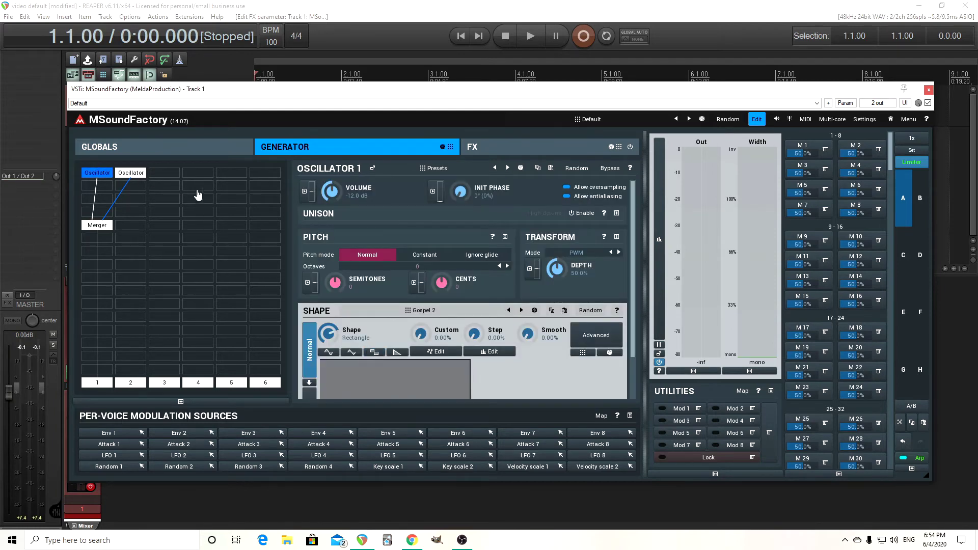
{"action": "left_click", "coordinate": [105, 225]}
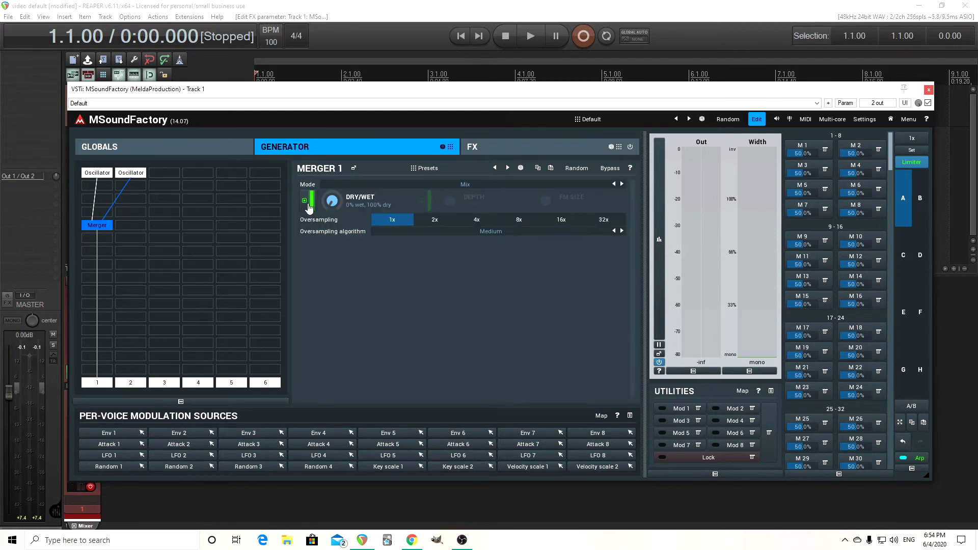
{"action": "left_click", "coordinate": [305, 202]}
{"action": "left_click", "coordinate": [457, 280]}
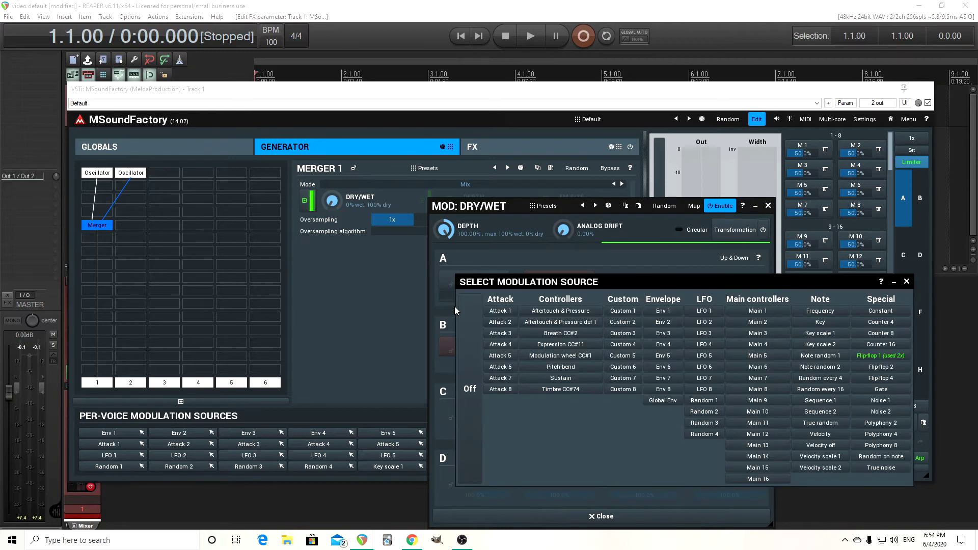
{"action": "left_click", "coordinate": [465, 323]}
{"action": "left_click", "coordinate": [769, 206]}
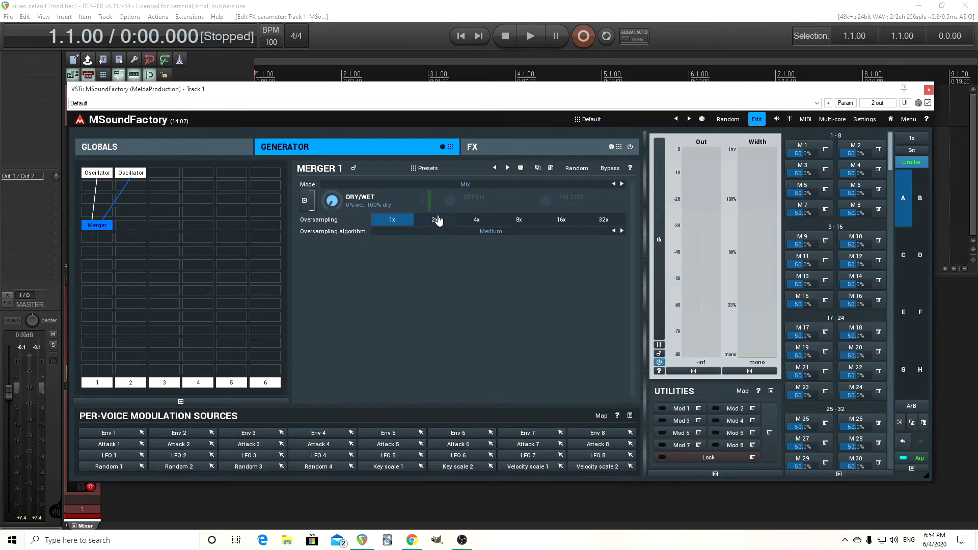
Step: Change the merger's mode to Sync and reset its dry/wet to 100% wet
{"action": "left_click", "coordinate": [525, 184]}
{"action": "left_click", "coordinate": [530, 262]}
{"action": "double_click", "coordinate": [337, 201]}
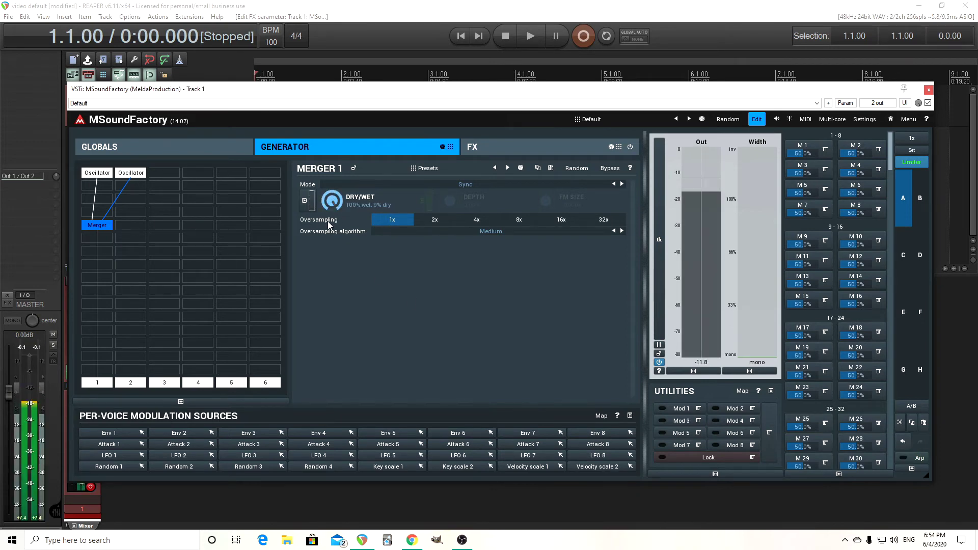
Step: Assign Counter 4 as the modulation source for Oscillator 2's semitones
{"action": "left_click", "coordinate": [135, 173]}
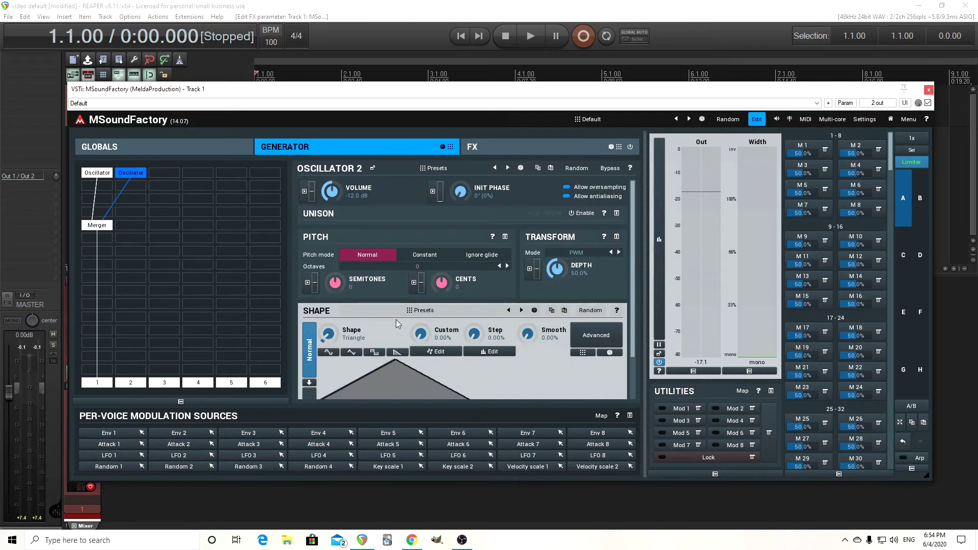
{"action": "left_click", "coordinate": [338, 284]}
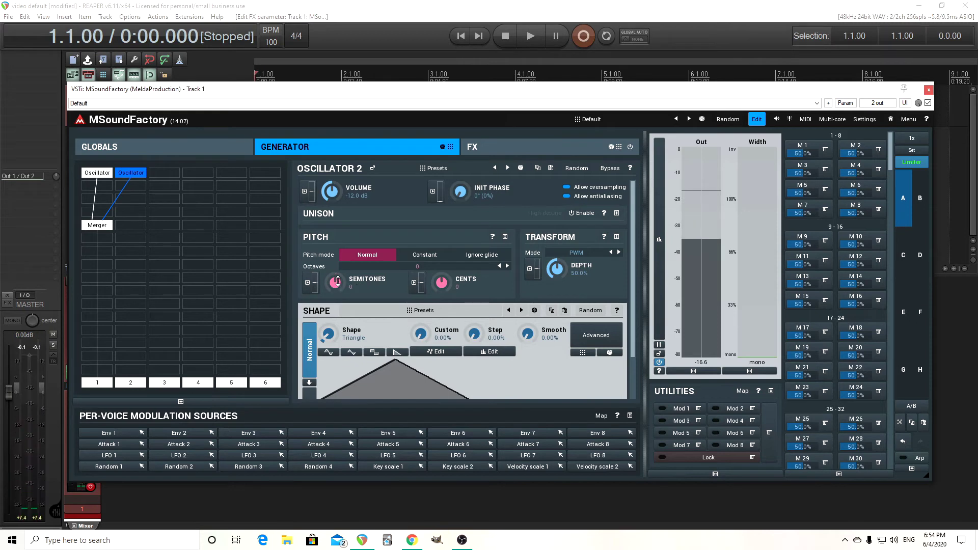
{"action": "left_click", "coordinate": [308, 284]}
{"action": "left_click", "coordinate": [467, 278]}
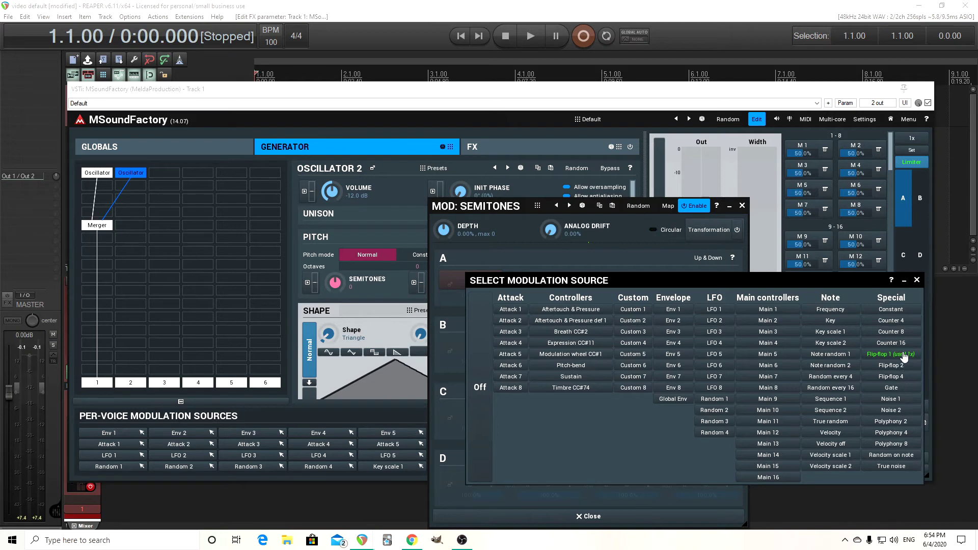
{"action": "left_click", "coordinate": [900, 322]}
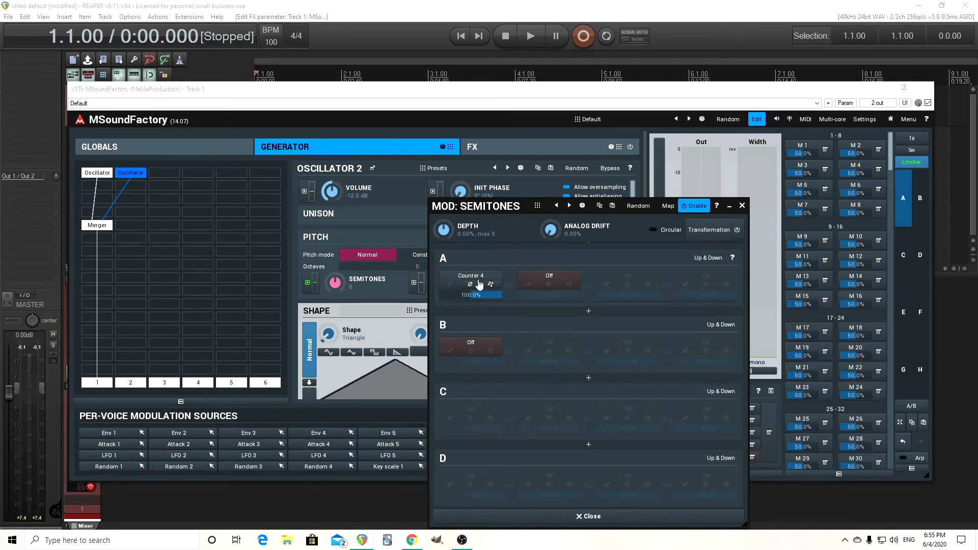
Step: Set the depth of Oscillator 2's semitones modulation to 25%
{"action": "mouse_move", "coordinate": [444, 229]}
{"action": "left_mouse_down"}
{"action": "mouse_move", "coordinate": [444, 210]}
{"action": "mouse_move", "coordinate": [444, 234]}
{"action": "left_mouse_up"}
{"action": "double_click", "coordinate": [449, 226]}
{"action": "left_click", "coordinate": [455, 317]}
{"action": "left_click", "coordinate": [457, 304]}
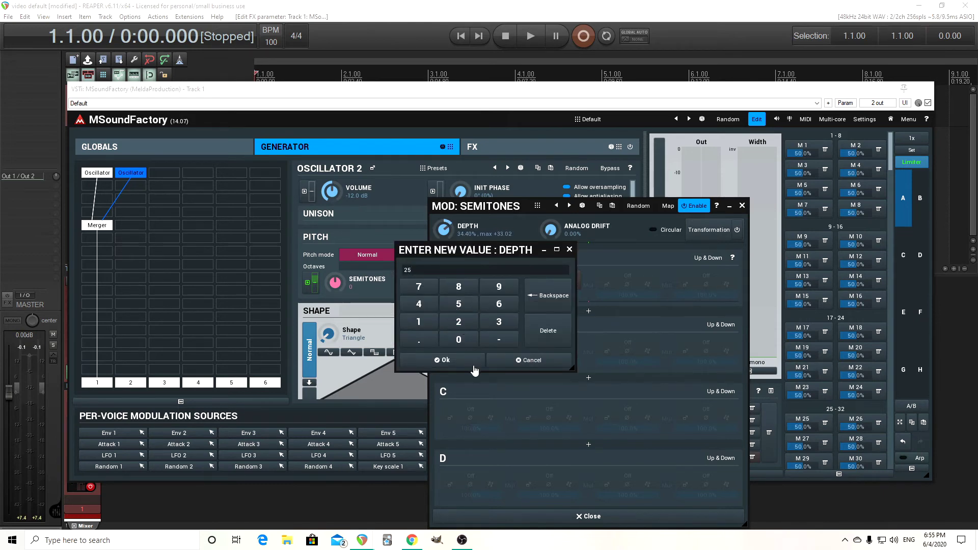
{"action": "left_click", "coordinate": [469, 363]}
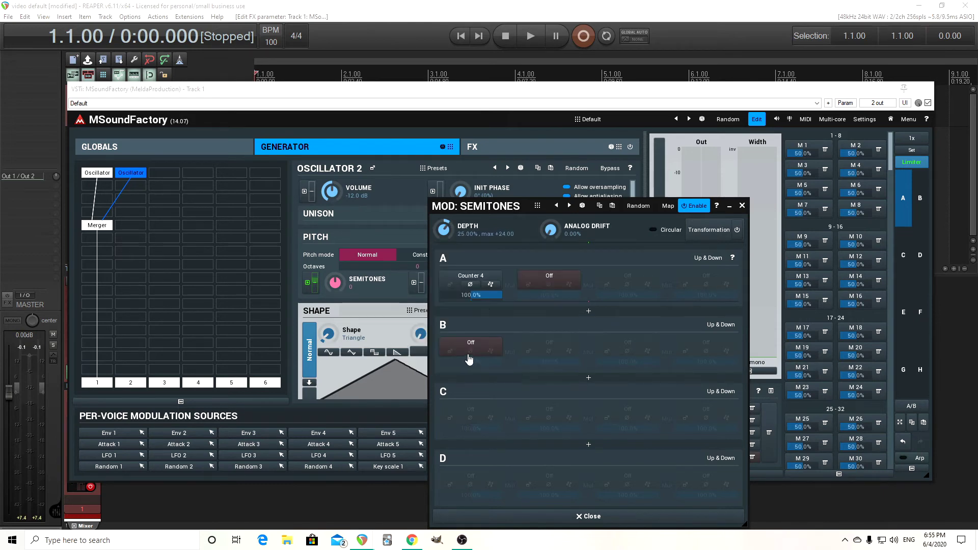
{"action": "left_click", "coordinate": [742, 206]}
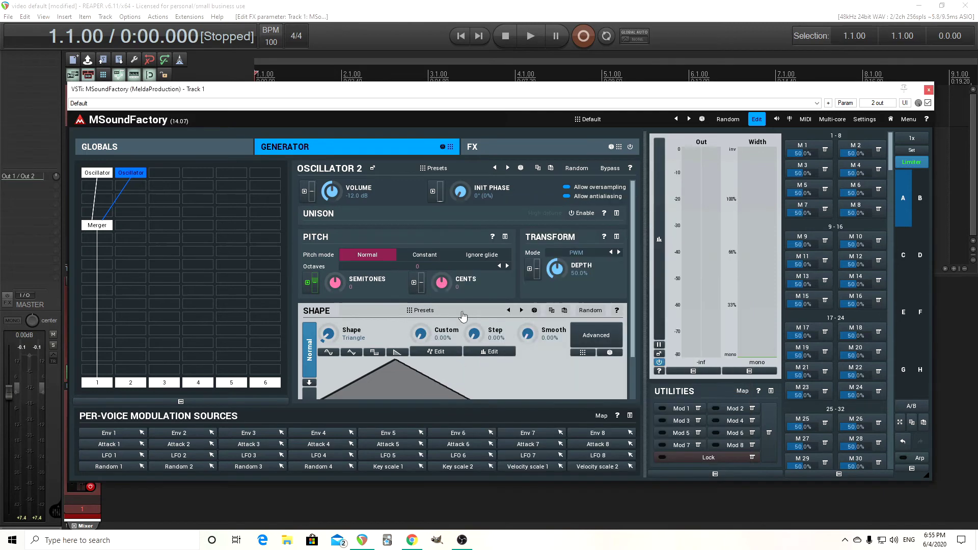
{"action": "left_click", "coordinate": [311, 288]}
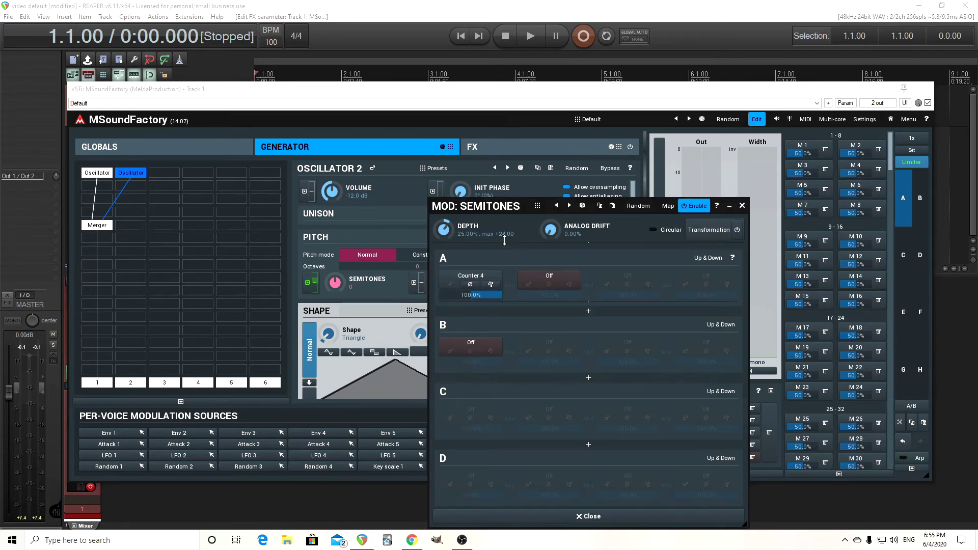
{"action": "left_click", "coordinate": [743, 205]}
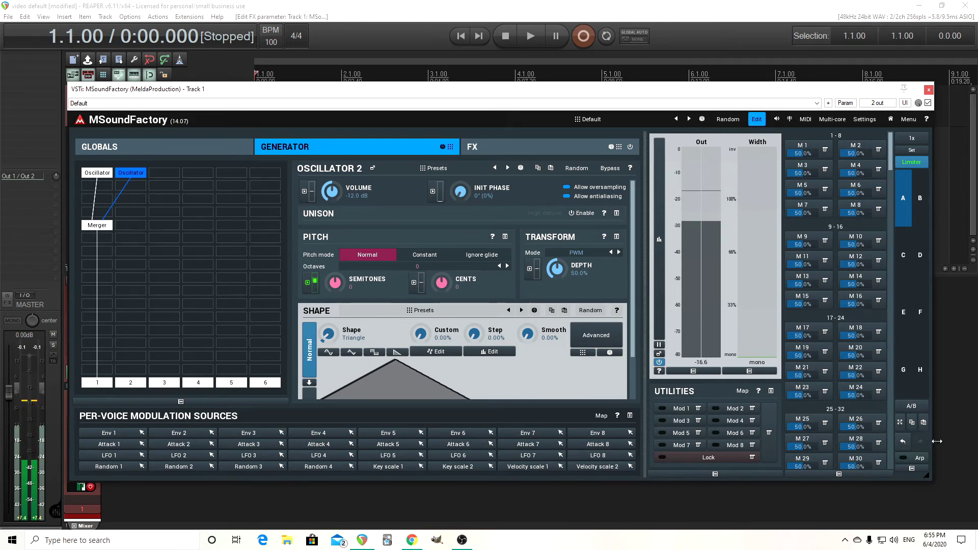
Step: Enable the arpeggiator and load its Default preset
{"action": "left_click", "coordinate": [898, 457]}
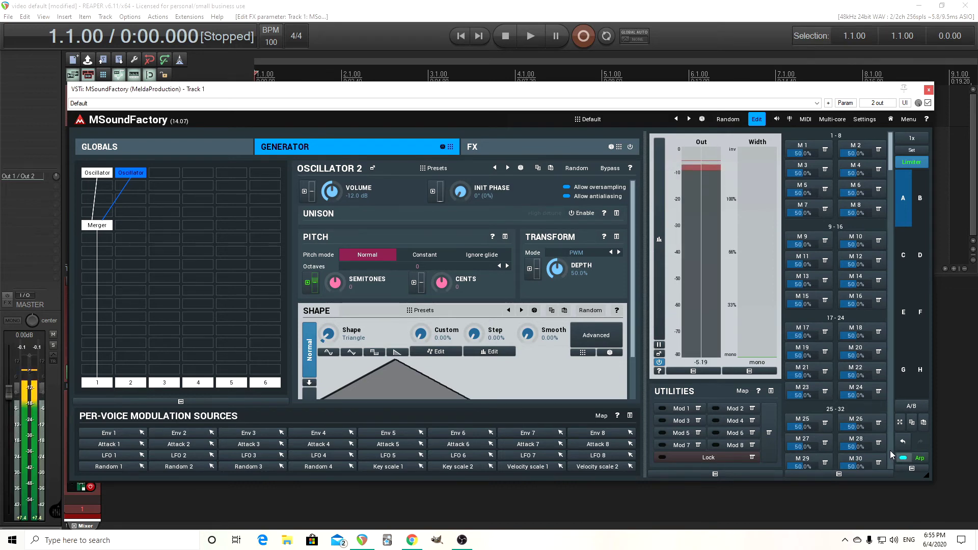
{"action": "left_click", "coordinate": [920, 461]}
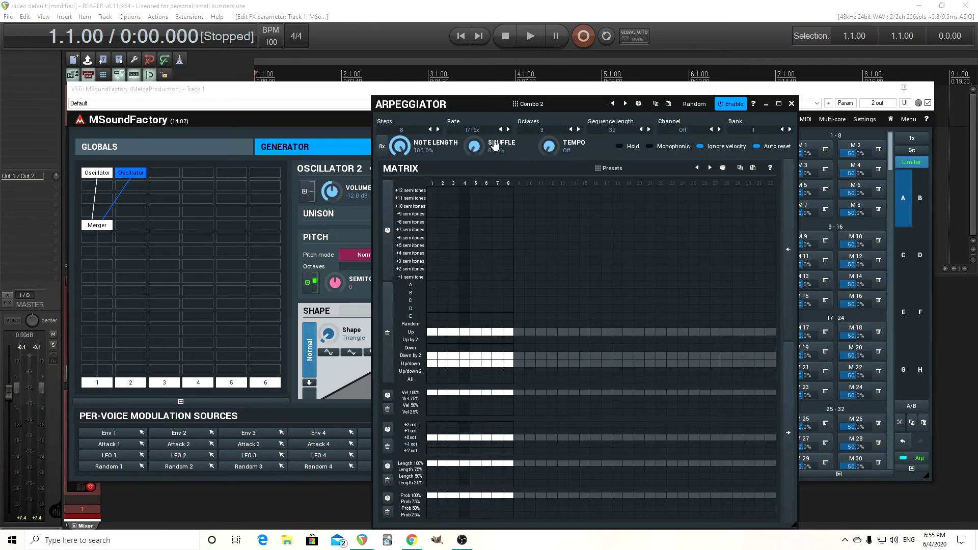
{"action": "left_click", "coordinate": [559, 113]}
{"action": "left_click", "coordinate": [642, 243]}
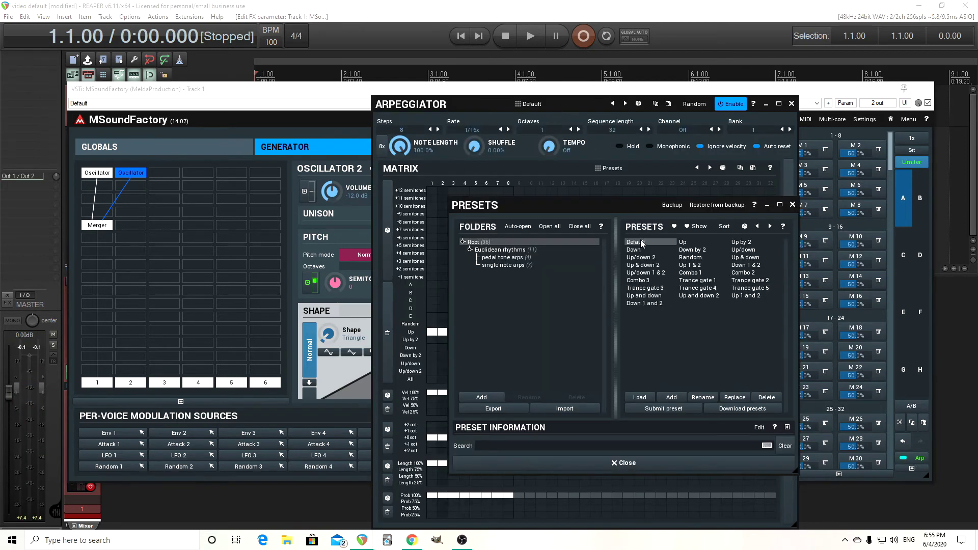
{"action": "left_click", "coordinate": [792, 205]}
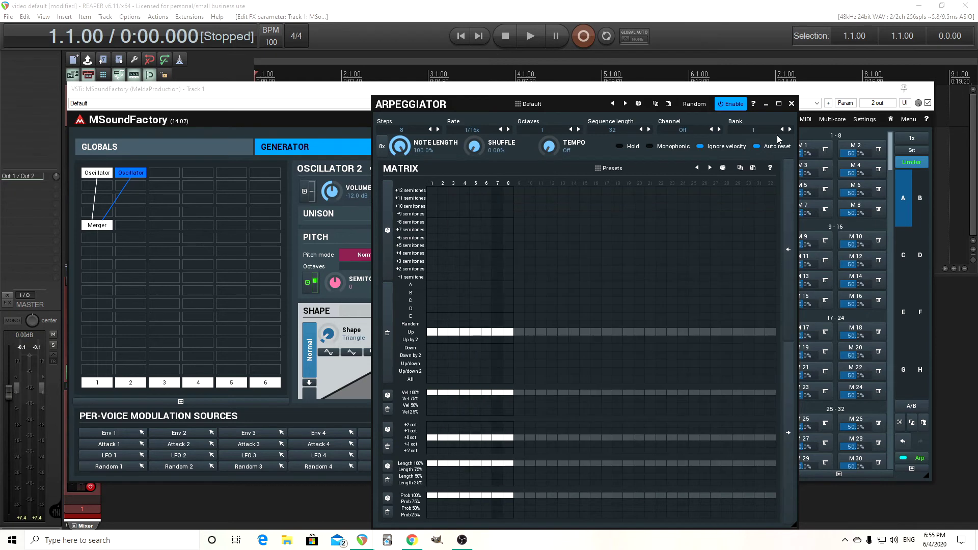
{"action": "left_click", "coordinate": [791, 104]}
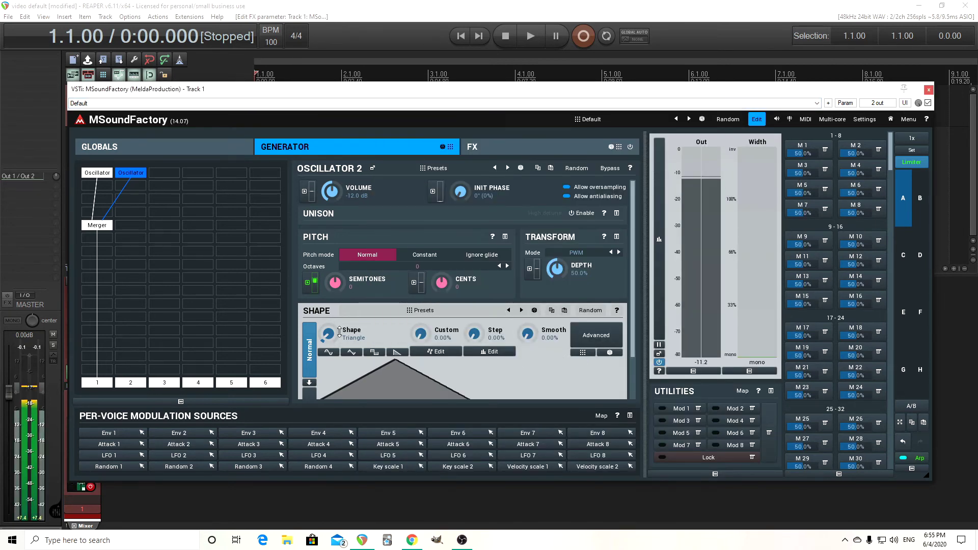
Step: Set the depth of Oscillator 2's semitones modulation to 47.40% and change its modulation source to Counter 16
{"action": "left_click", "coordinate": [307, 283]}
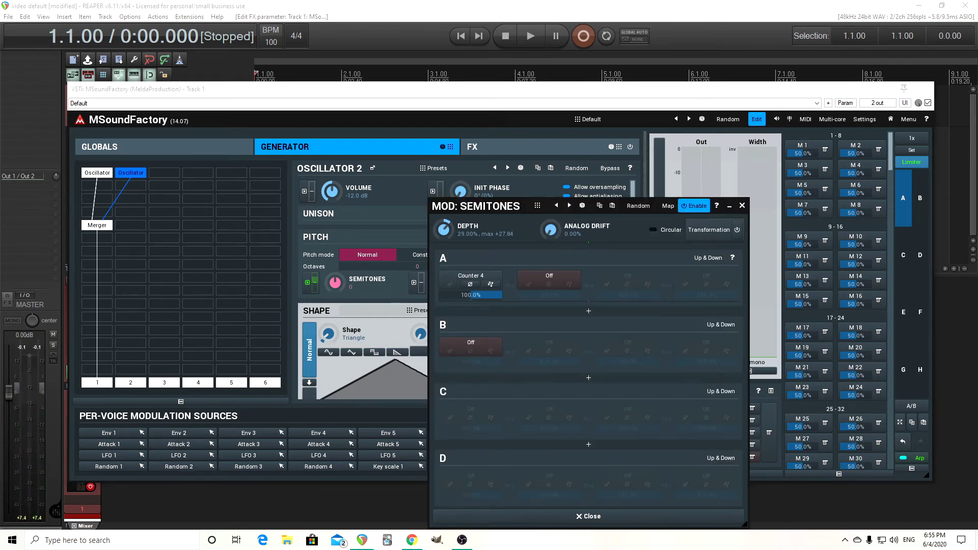
{"action": "left_click_drag", "start_coordinate": [444, 229], "coordinate": [444, 211]}
{"action": "left_click", "coordinate": [476, 274]}
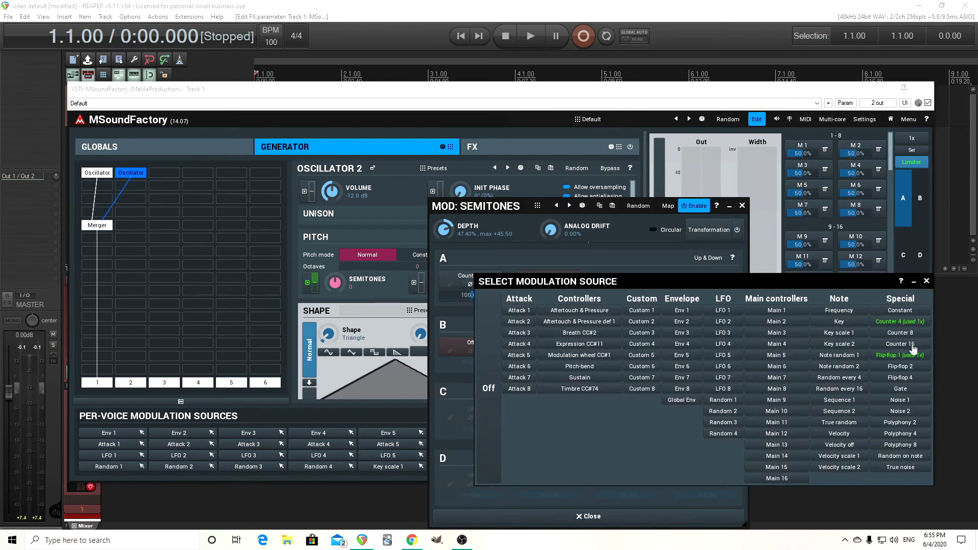
{"action": "left_click", "coordinate": [900, 344]}
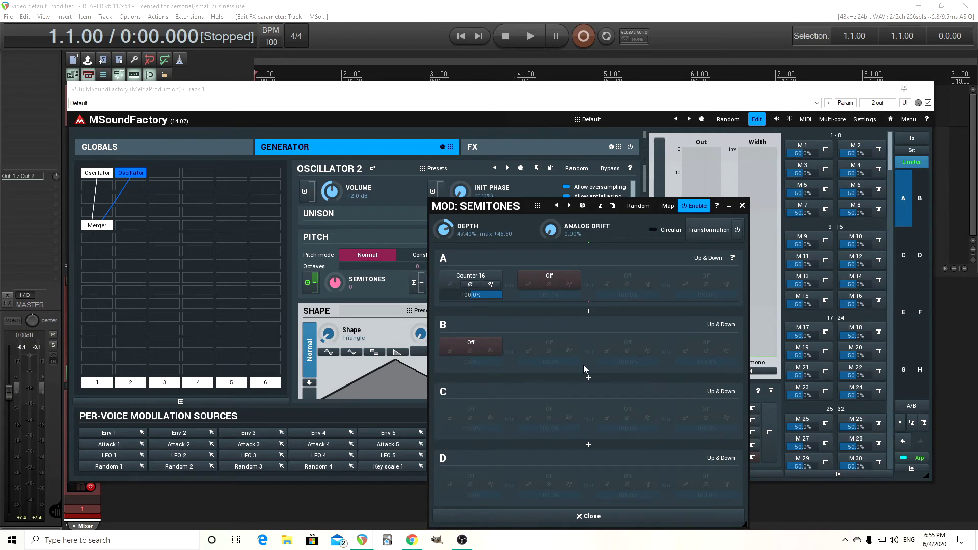
{"action": "left_click", "coordinate": [742, 205]}
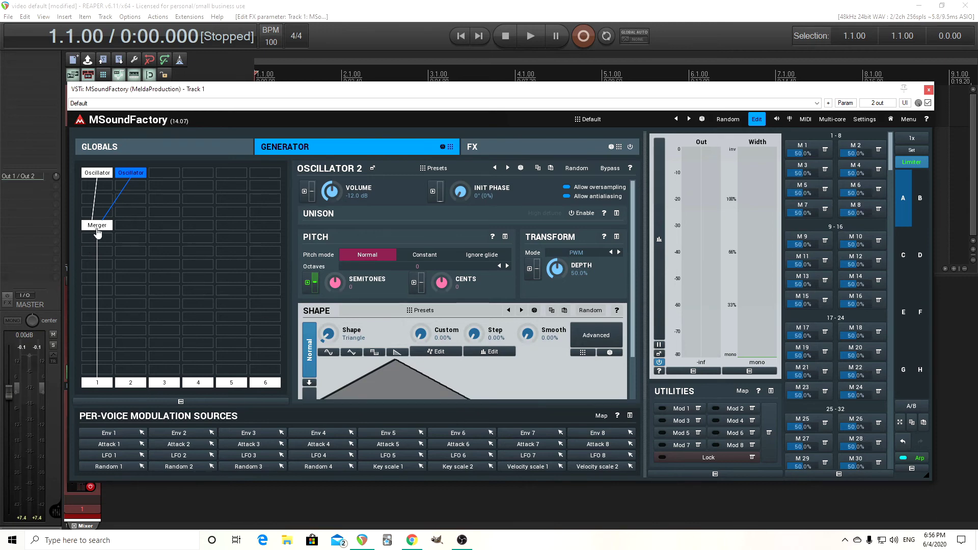
Step: Remove Oscillator 2 and the merger from the generator grid
{"action": "right_click", "coordinate": [131, 174]}
{"action": "left_click", "coordinate": [344, 288]}
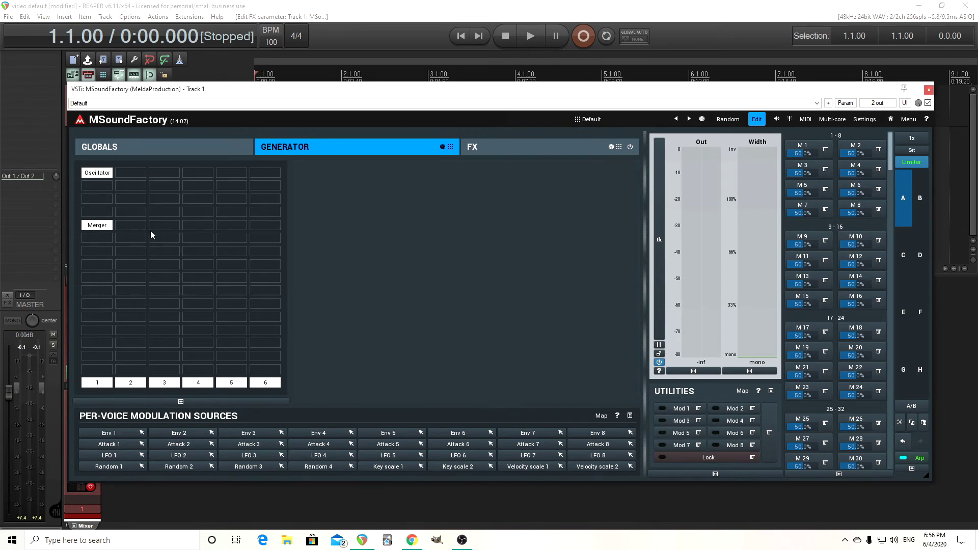
{"action": "right_click", "coordinate": [104, 227]}
{"action": "left_click", "coordinate": [317, 390]}
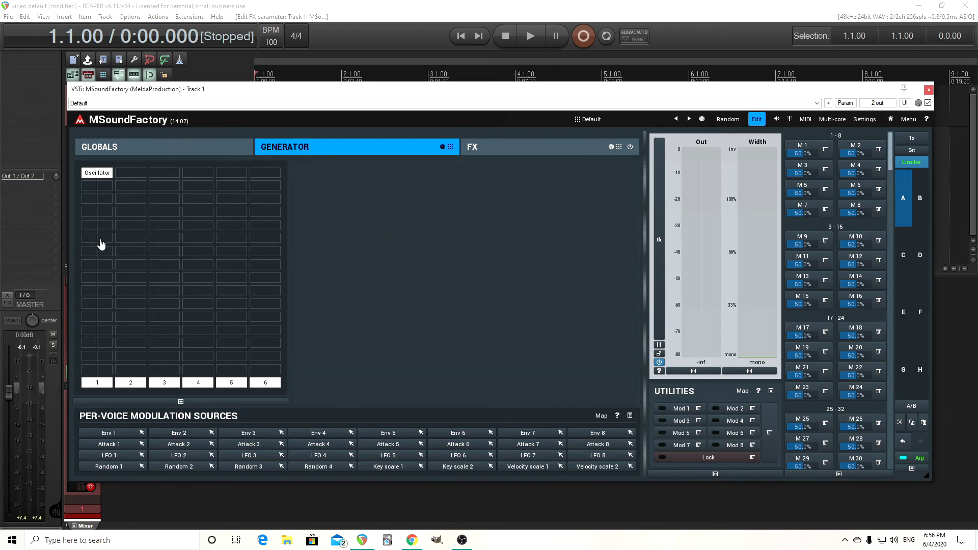
Step: Set the remaining oscillator's shape to triangle and insert a WaveFolder below it in the same column
{"action": "left_click", "coordinate": [97, 174]}
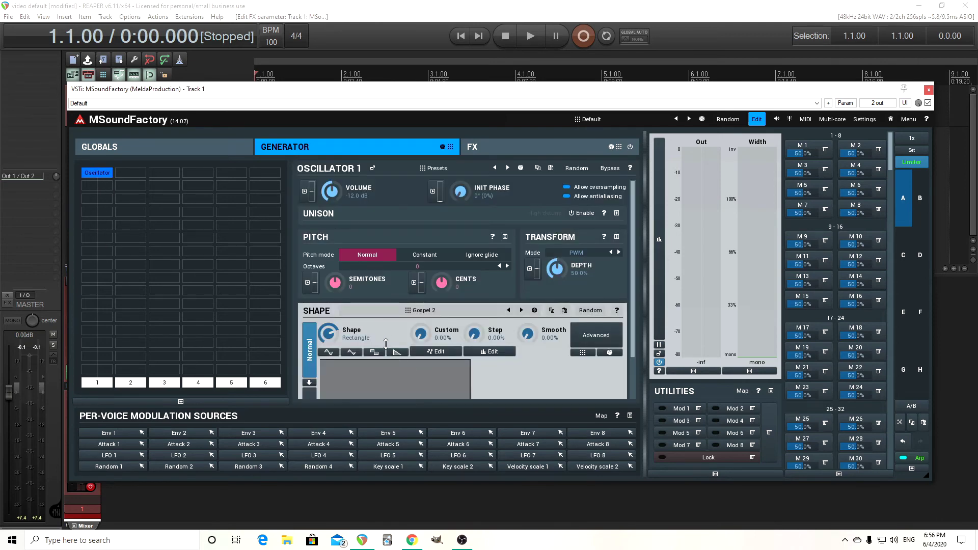
{"action": "left_click", "coordinate": [354, 352]}
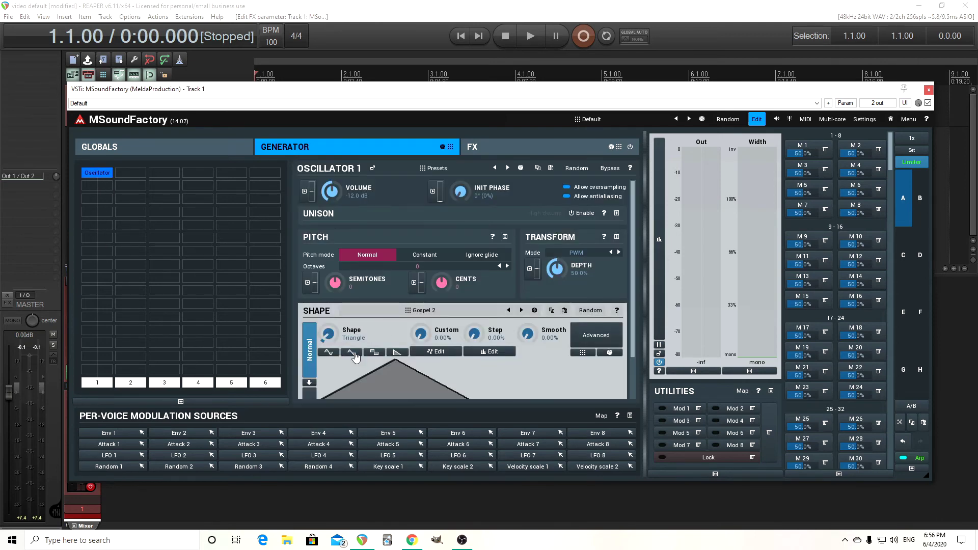
{"action": "left_click", "coordinate": [98, 241]}
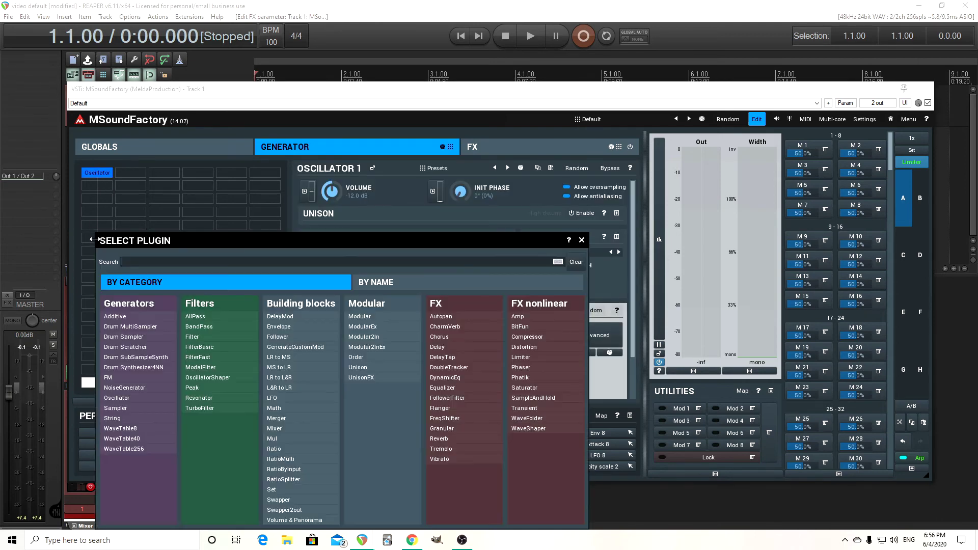
{"action": "left_click", "coordinate": [548, 418]}
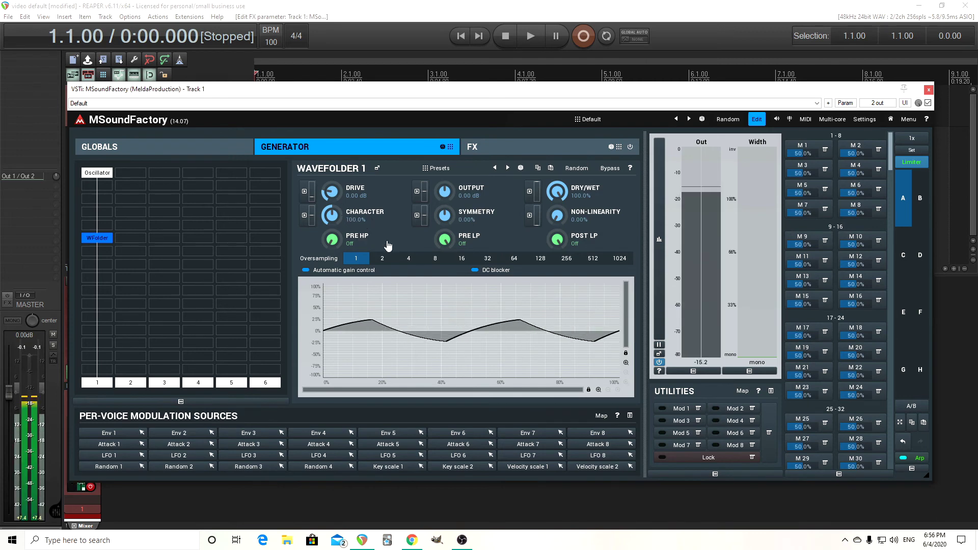
Step: Turn the arpeggiator off, try the WaveFolder's drive at about +35.8 dB and reset it to 0.00 dB
{"action": "left_click", "coordinate": [903, 458]}
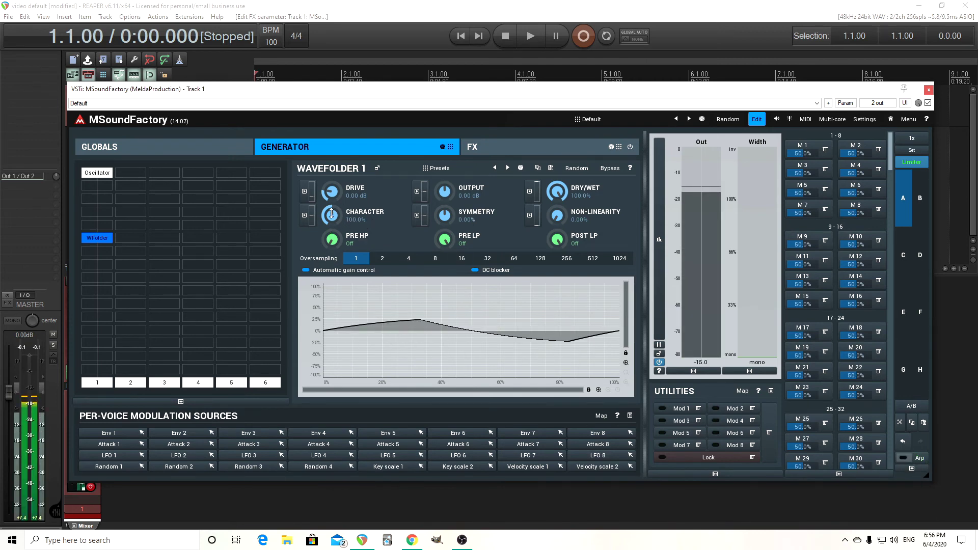
{"action": "left_click_drag", "start_coordinate": [331, 192], "coordinate": [331, 148]}
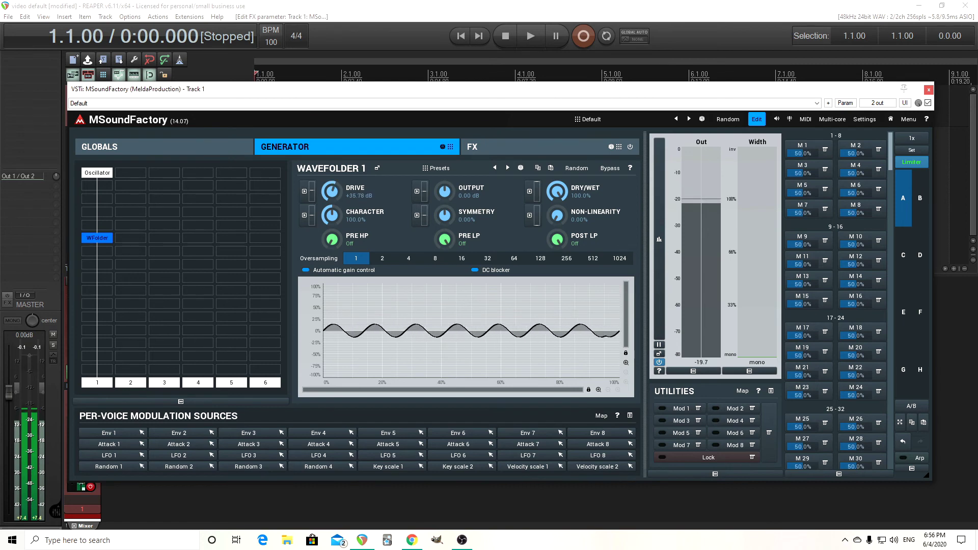
{"action": "double_click", "coordinate": [336, 193]}
Step: Modulate the WaveFolder's drive with Counter 8 at a depth of 36.20% and turn the arpeggiator on
{"action": "left_click", "coordinate": [304, 191]}
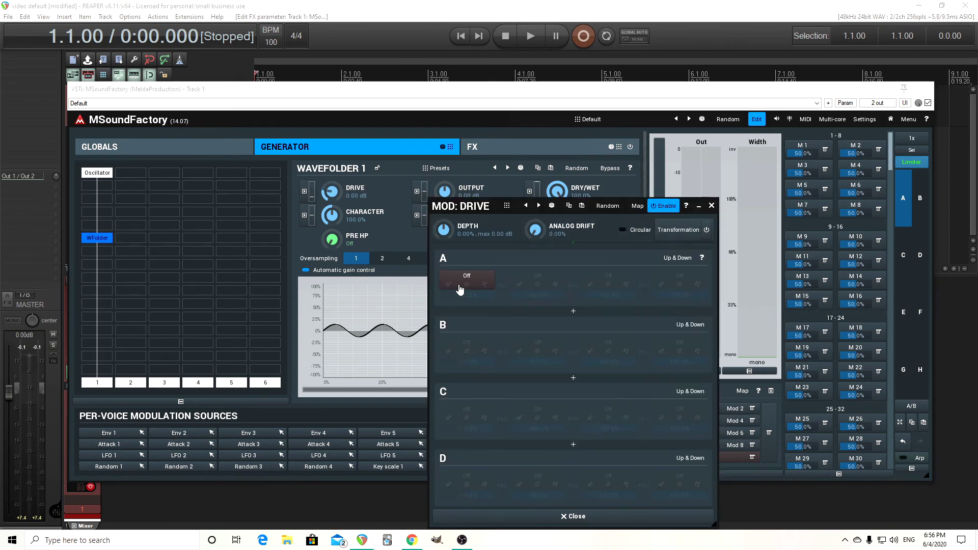
{"action": "left_click", "coordinate": [467, 277]}
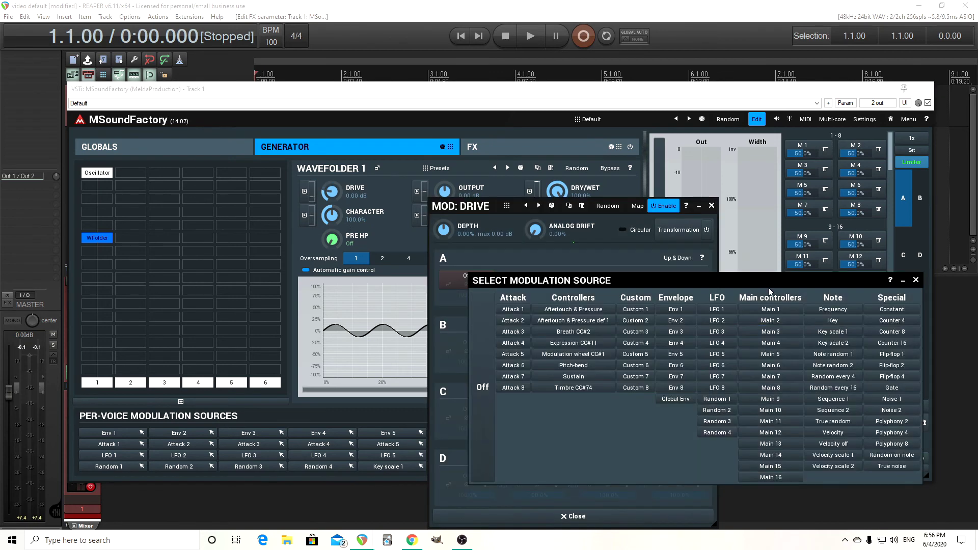
{"action": "left_click", "coordinate": [912, 338]}
{"action": "left_click_drag", "start_coordinate": [441, 230], "coordinate": [446, 230]}
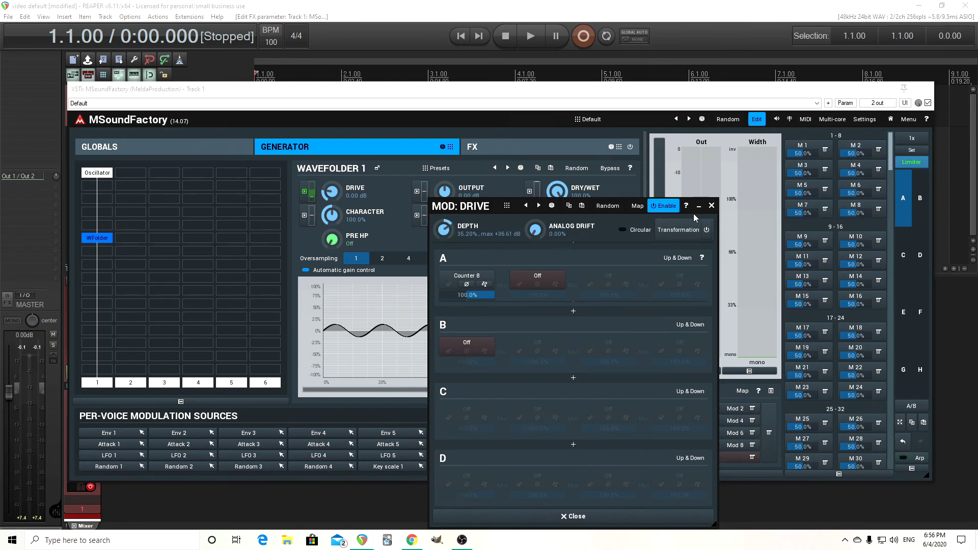
{"action": "left_click", "coordinate": [711, 205]}
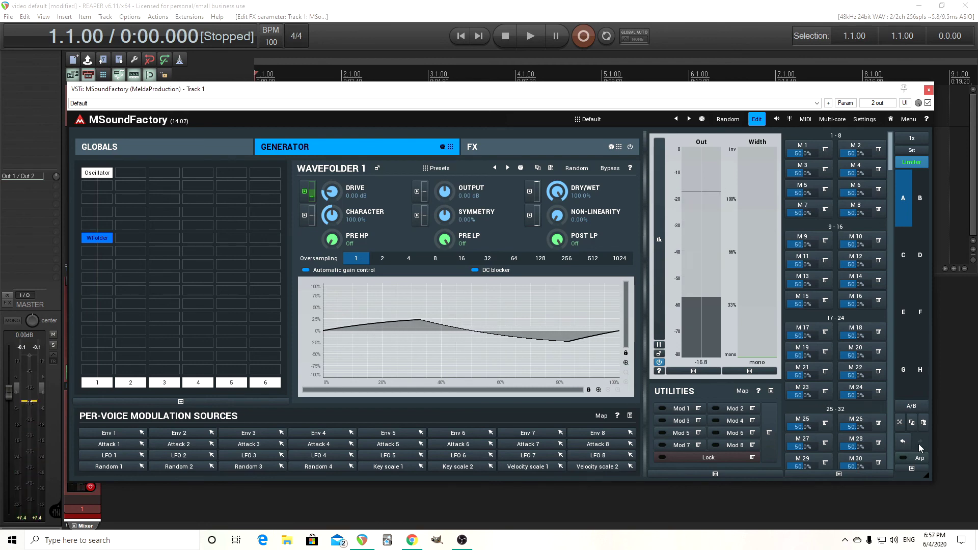
{"action": "left_click", "coordinate": [911, 460]}
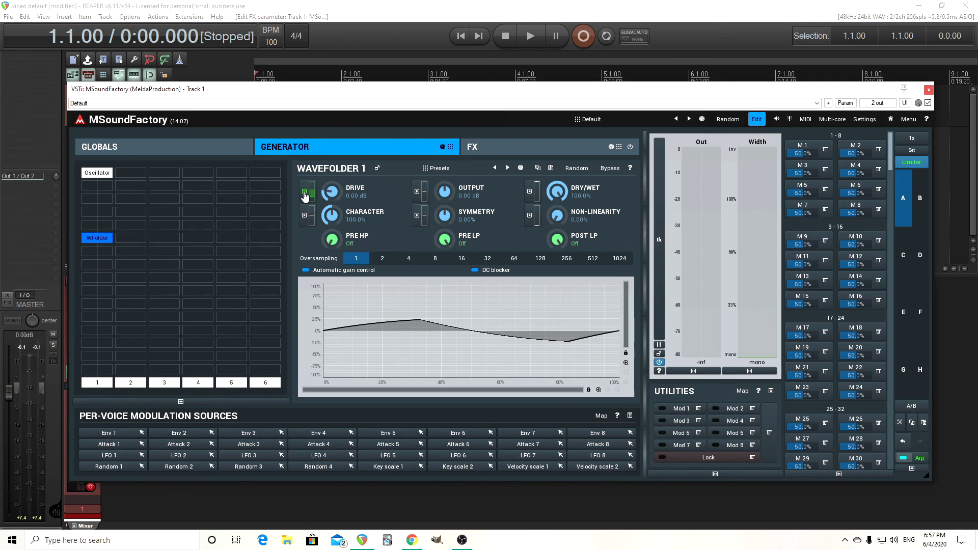
Step: Raise the WaveFolder's drive to +37.86 dB and lower the depth of its drive modulation
{"action": "left_click_drag", "start_coordinate": [343, 192], "coordinate": [343, 163]}
{"action": "left_click", "coordinate": [304, 192]}
{"action": "left_click_drag", "start_coordinate": [449, 233], "coordinate": [449, 270]}
{"action": "left_click", "coordinate": [713, 207]}
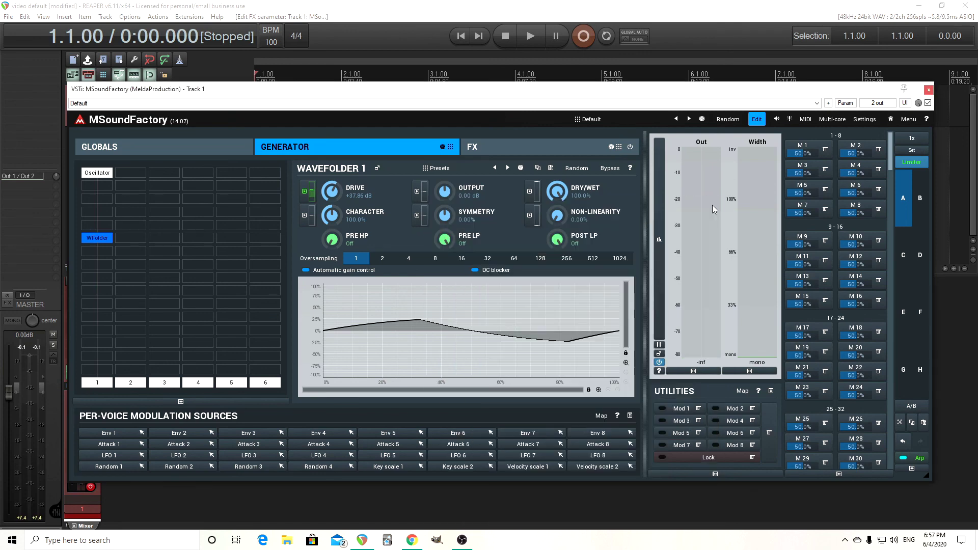